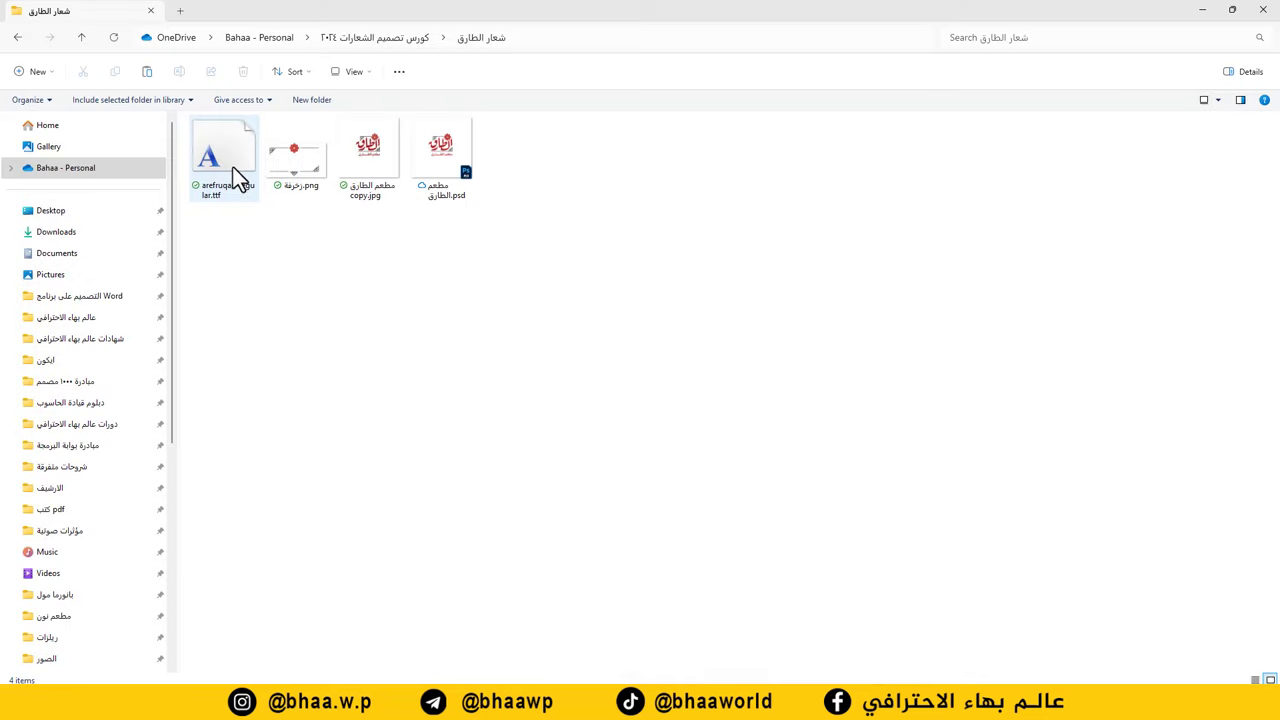
Install the arefruqaa-regular.ttf font from the logo folder, replacing the existing Aref Ruqaa font.
left_click(240, 157)
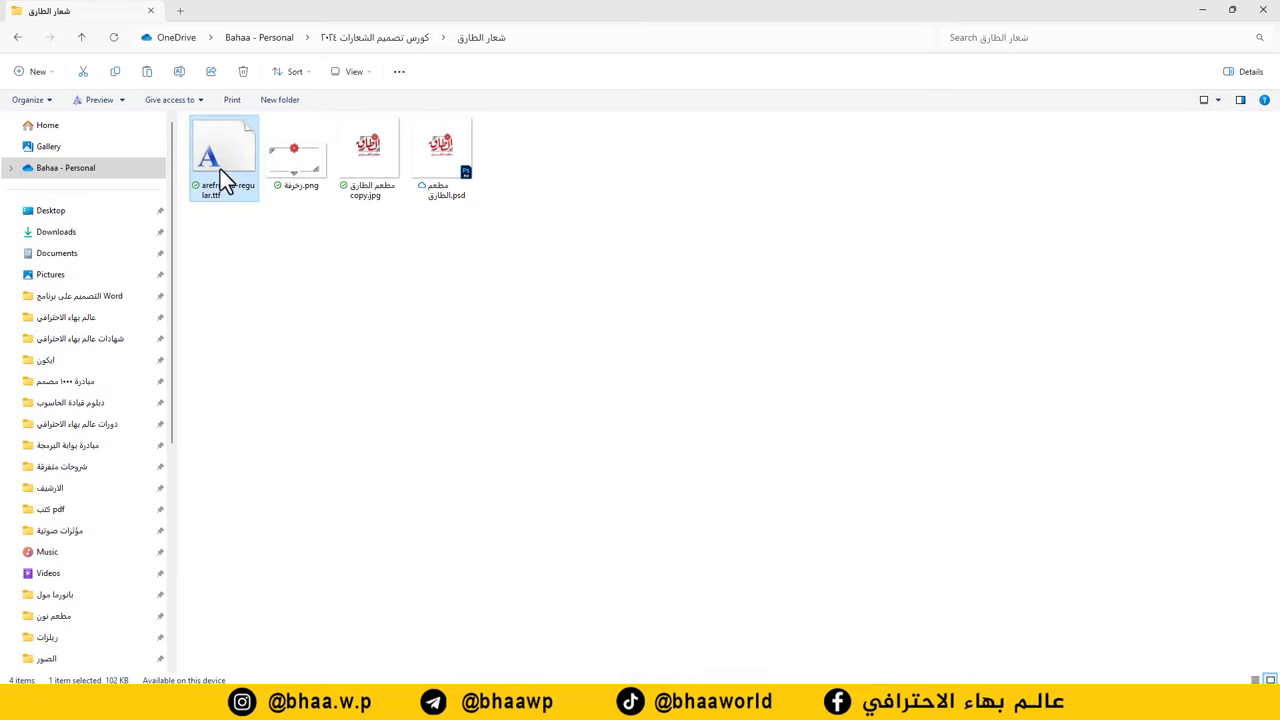
right_click(240, 157)
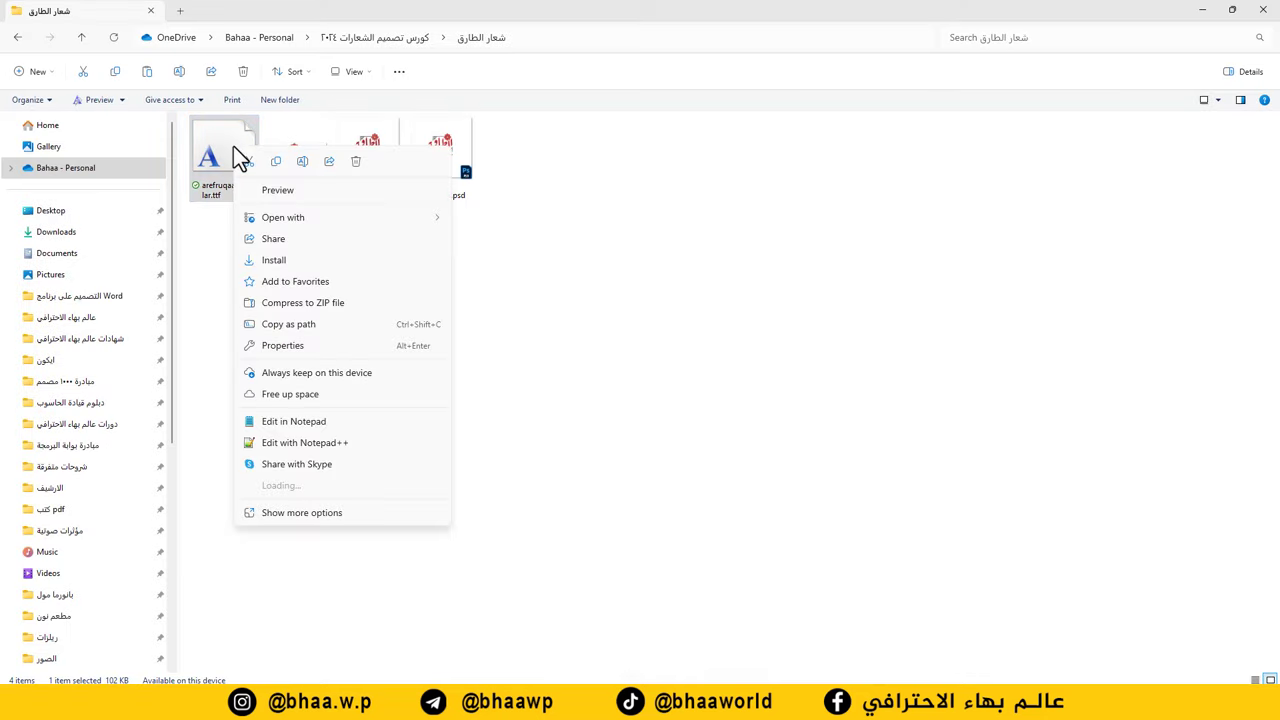
left_click(274, 262)
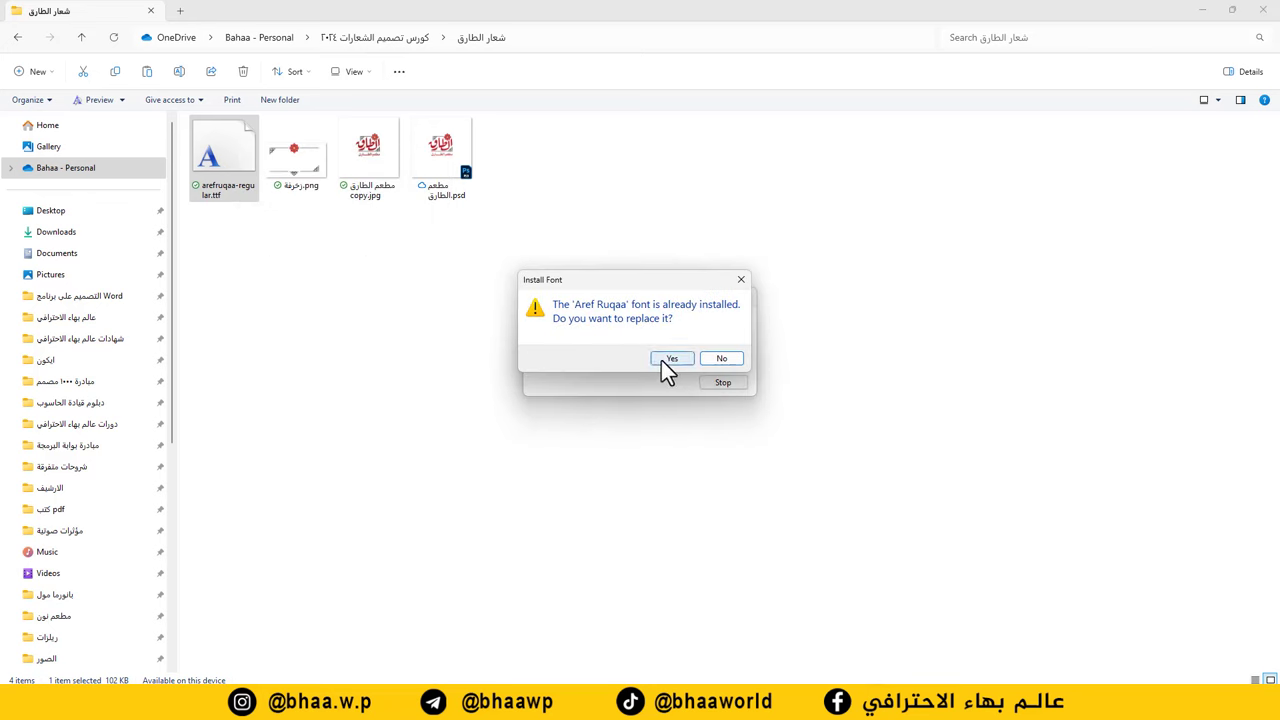
left_click(661, 360)
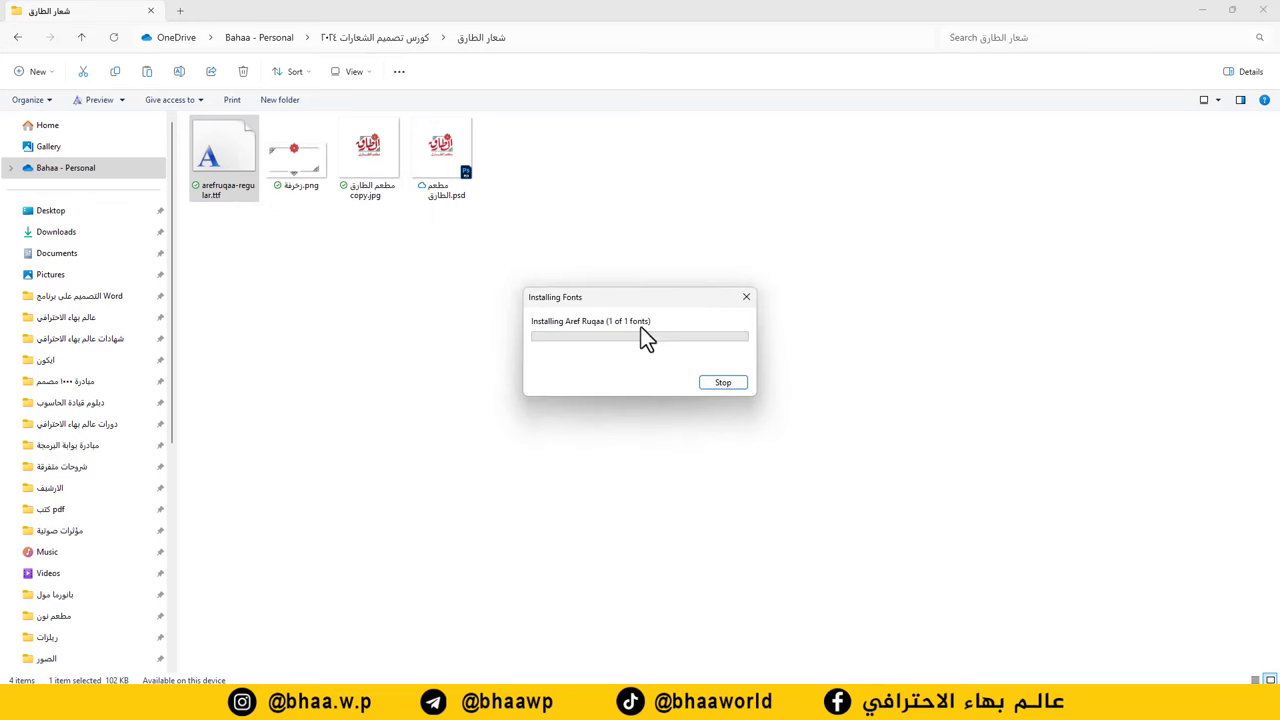
Preview the arefruqaa-regular.ttf font and the زخرفة.png ornament image, closing each preview.
double_click(224, 152)
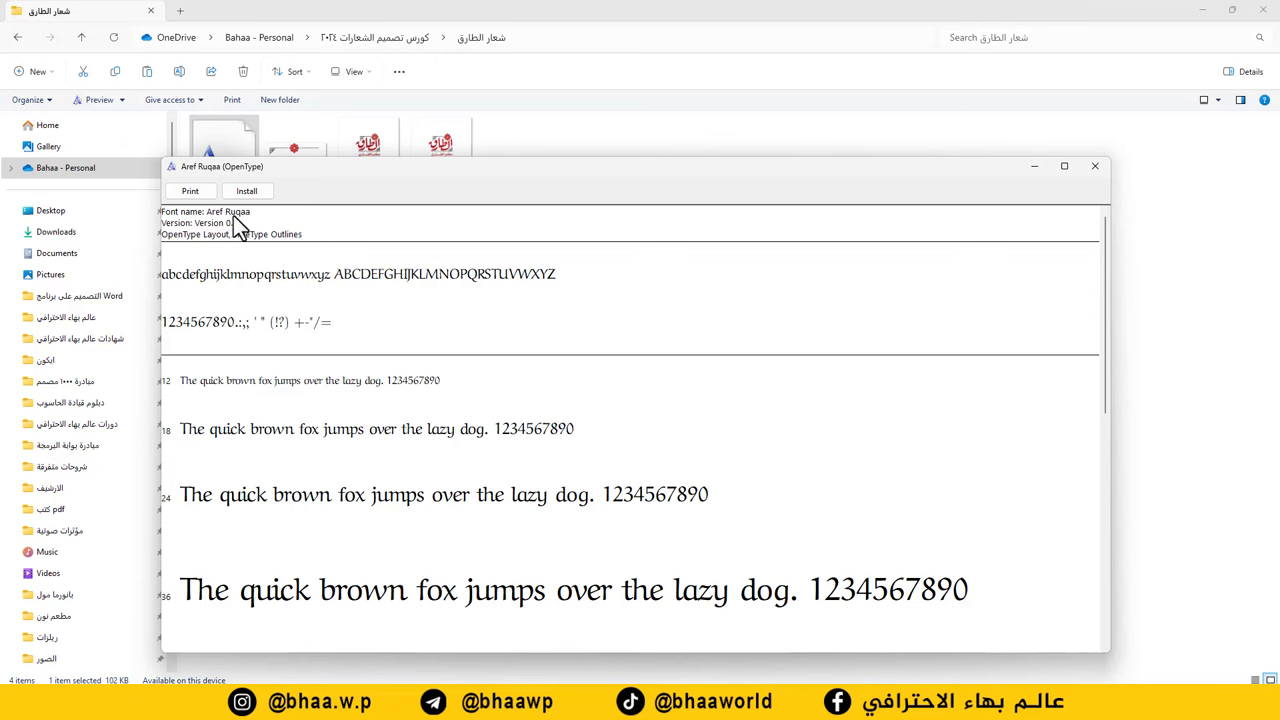
left_click(1096, 167)
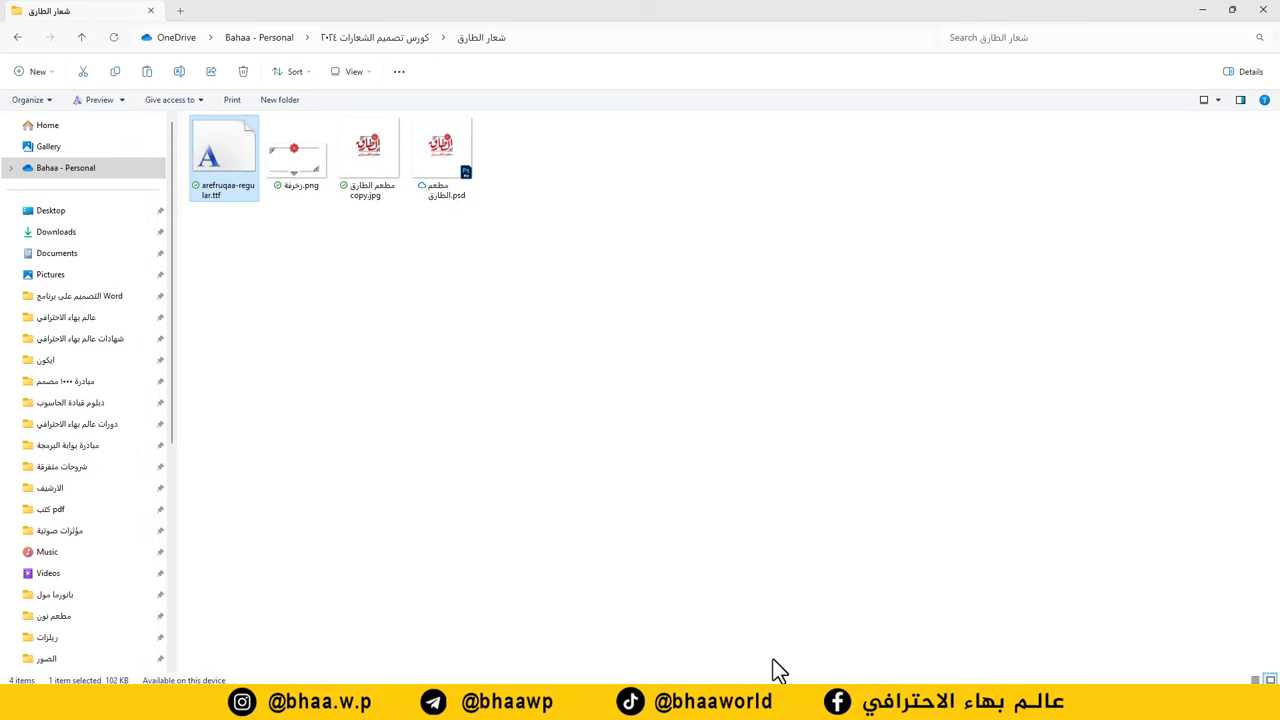
double_click(288, 166)
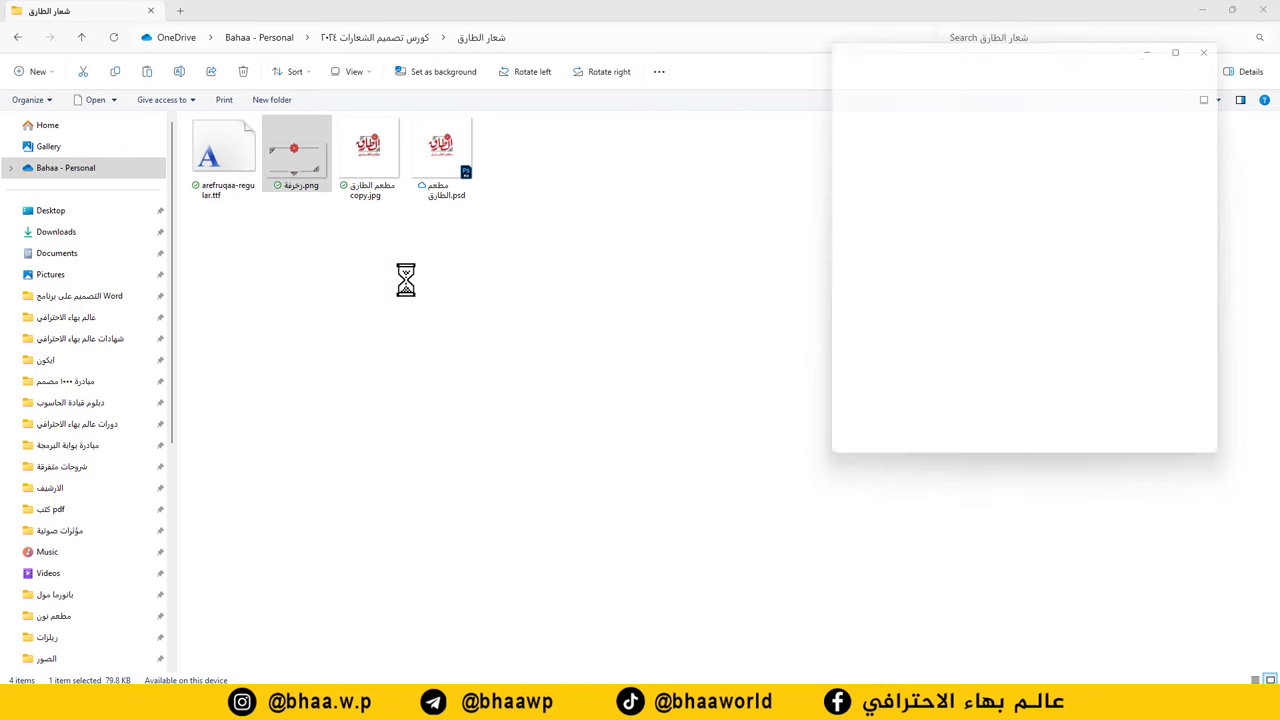
left_click(1222, 40)
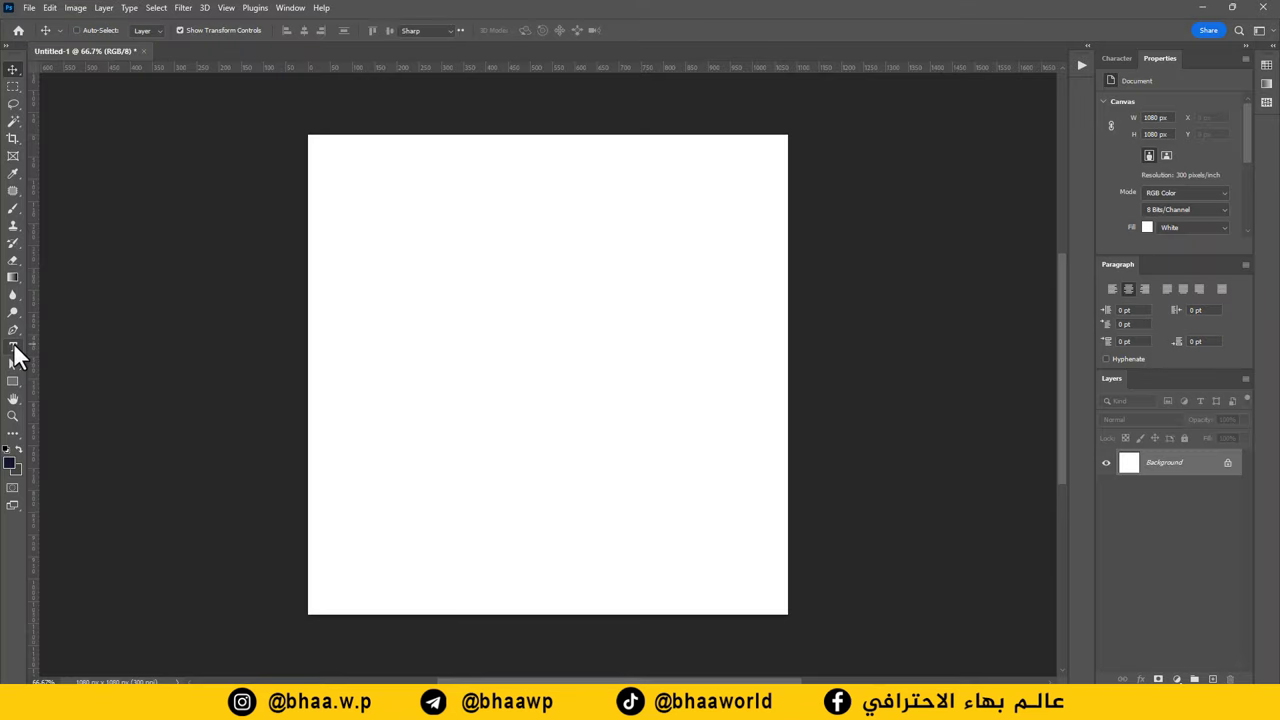
Switch to Photoshop and add the text "الطارق" in the upper middle of the blank canvas.
left_click(13, 347)
left_click(557, 341)
type("ا")
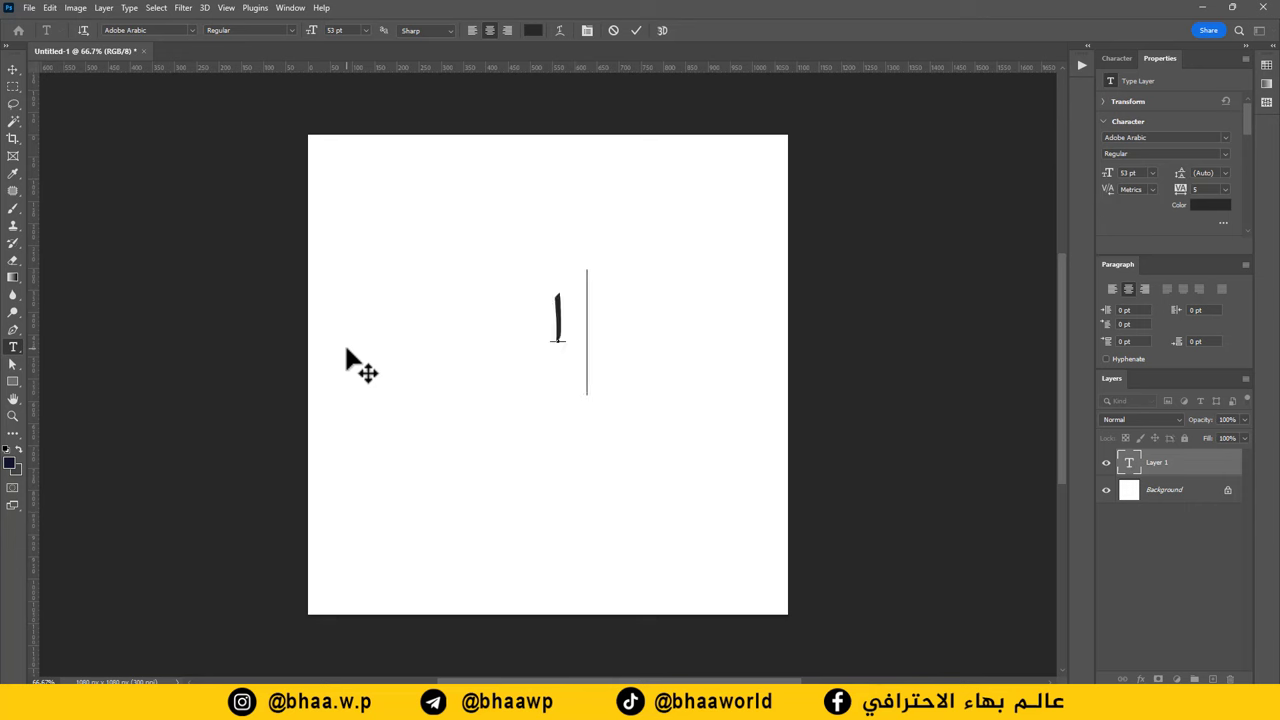
type("لطارق")
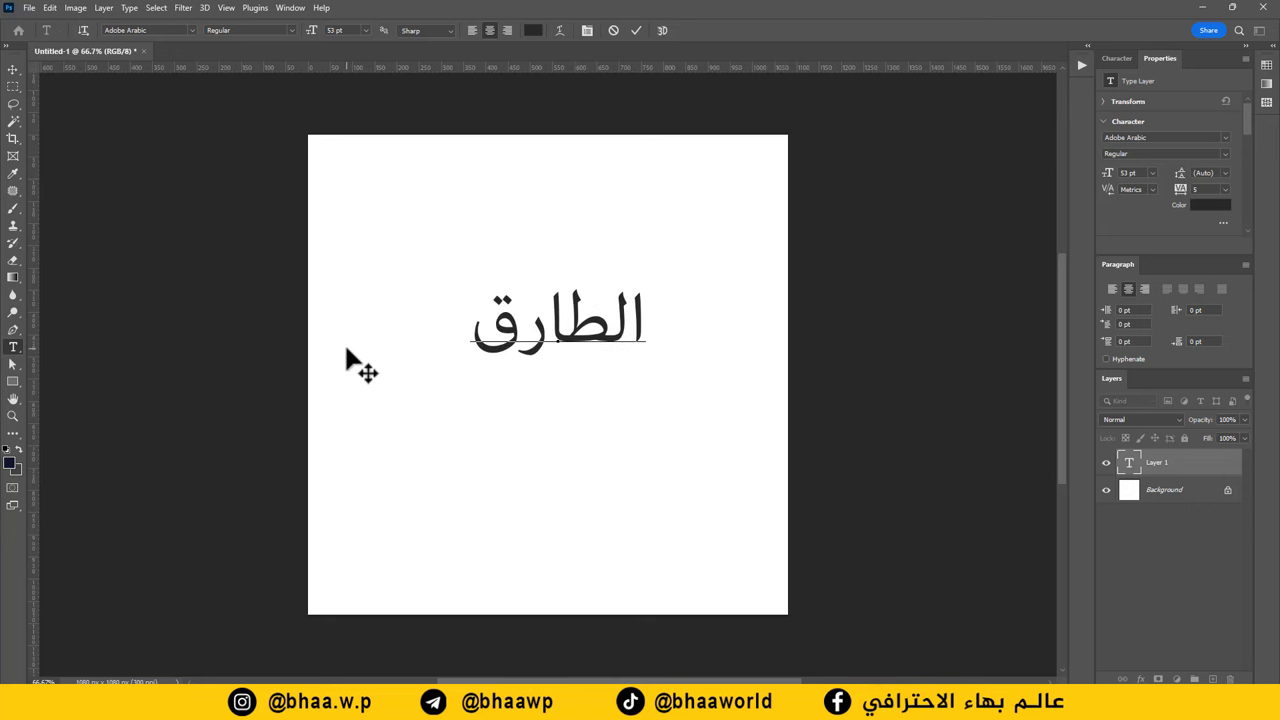
Set the word الطارق in the Aref Ruqaa font at 57 pt.
double_click(605, 335)
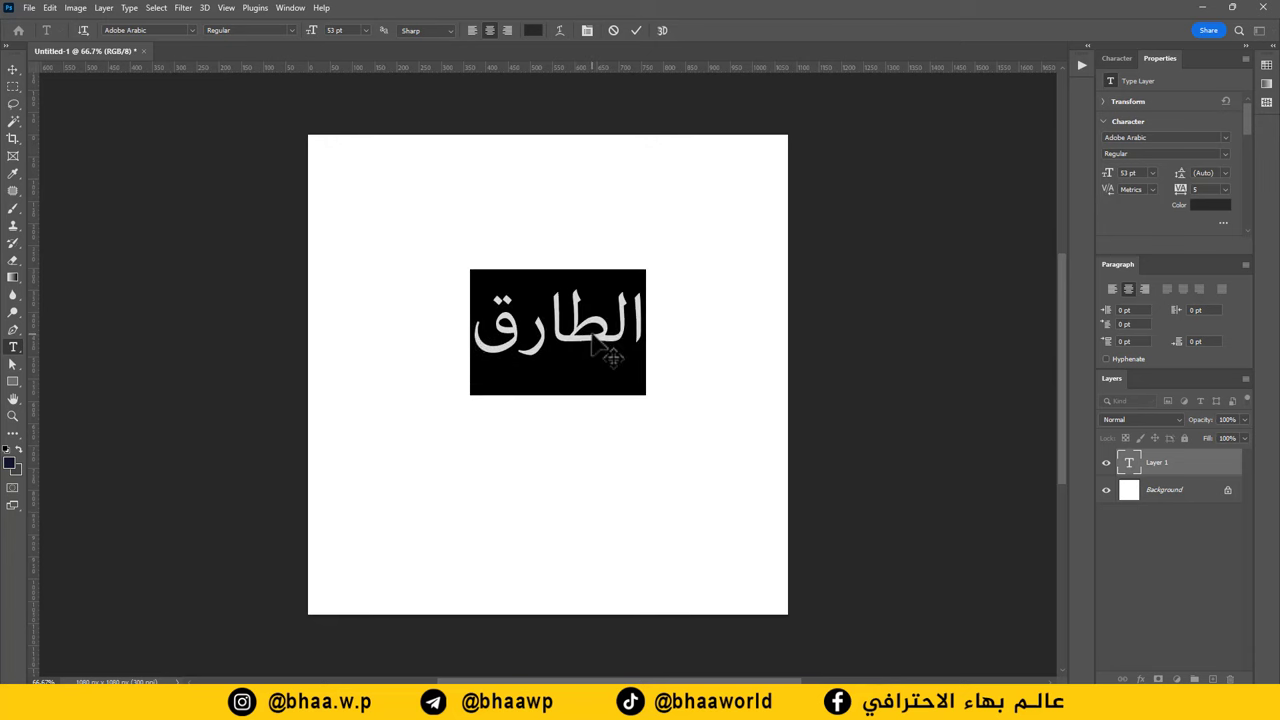
left_click(190, 30)
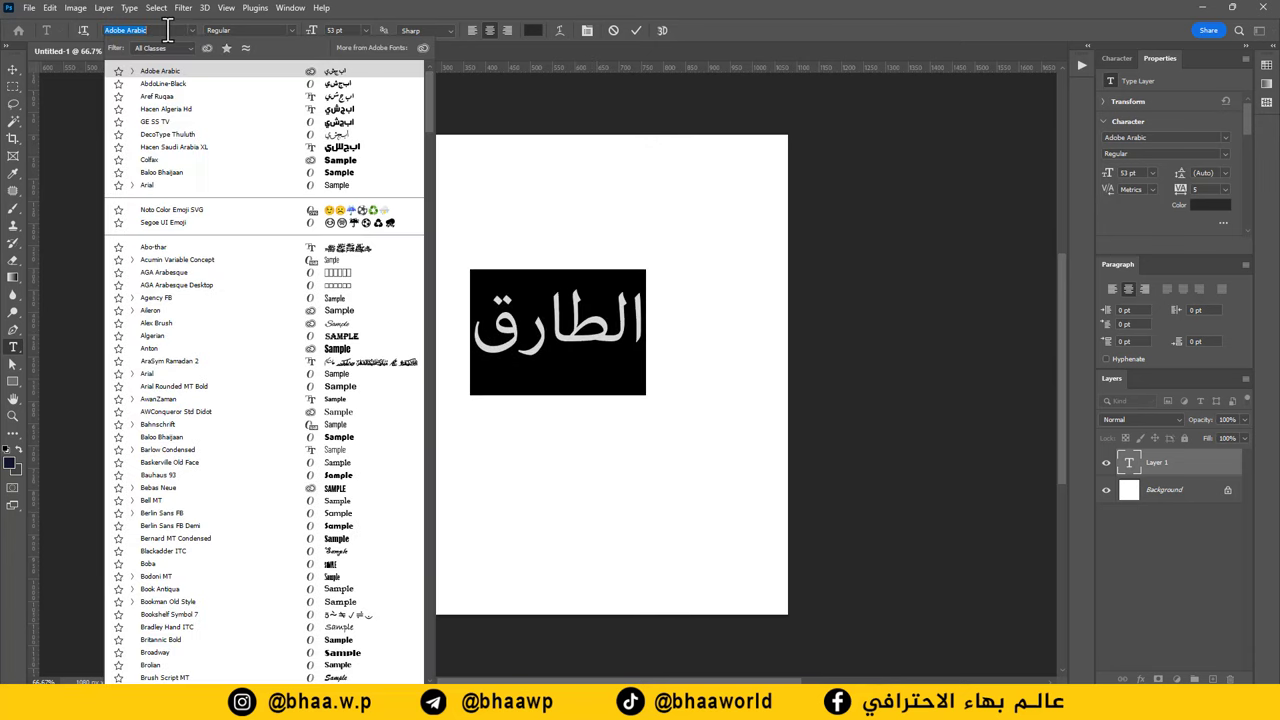
left_click(157, 97)
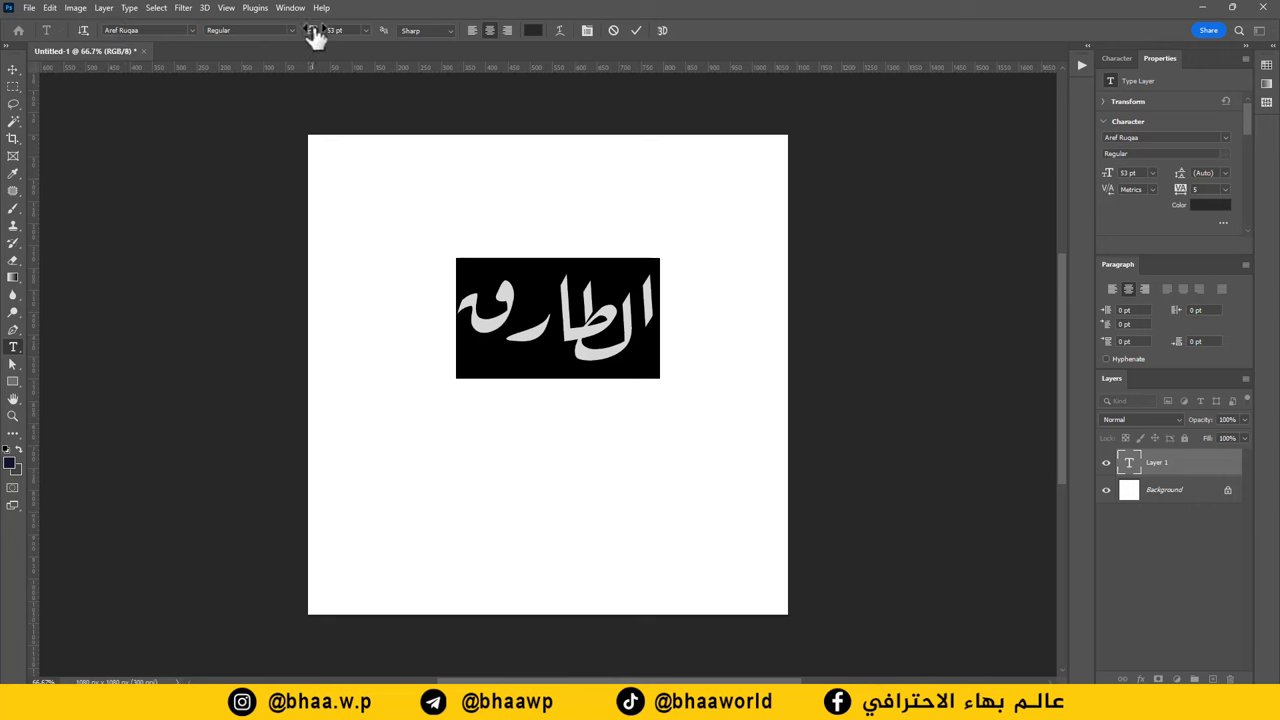
left_click_drag(315, 36, 329, 34)
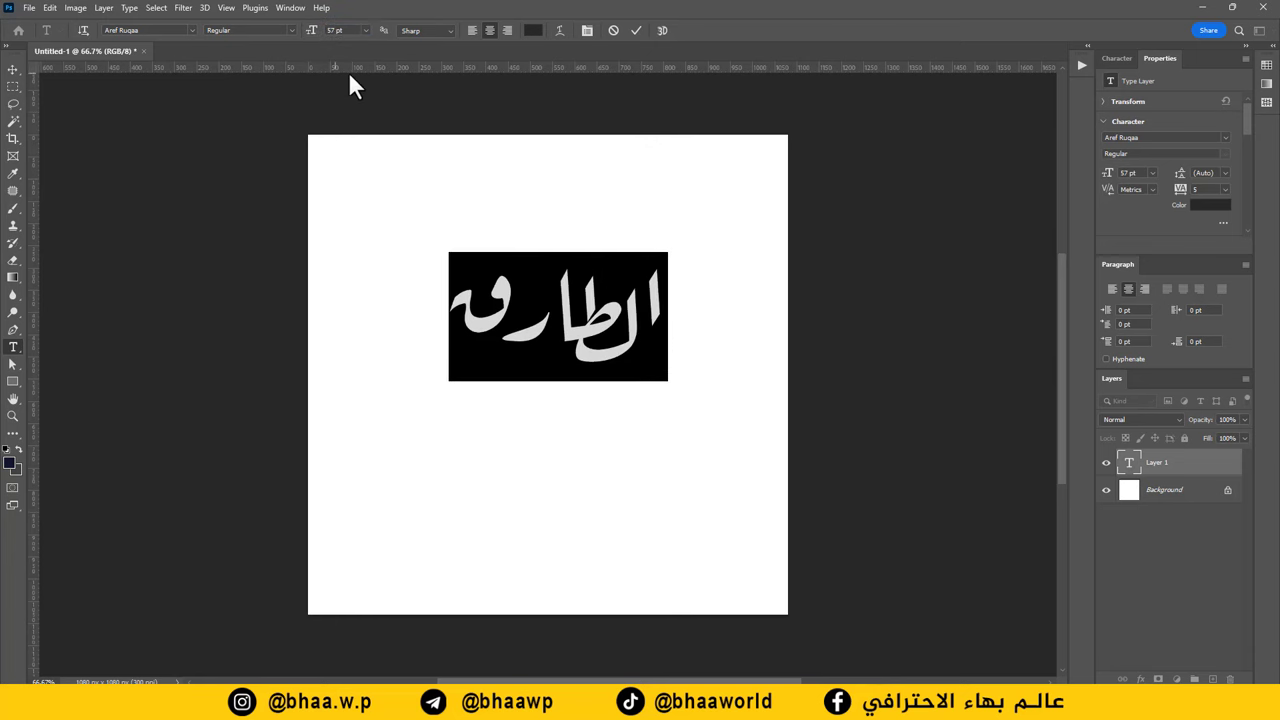
Change the text color of the word الطارق to pure red.
left_click(533, 33)
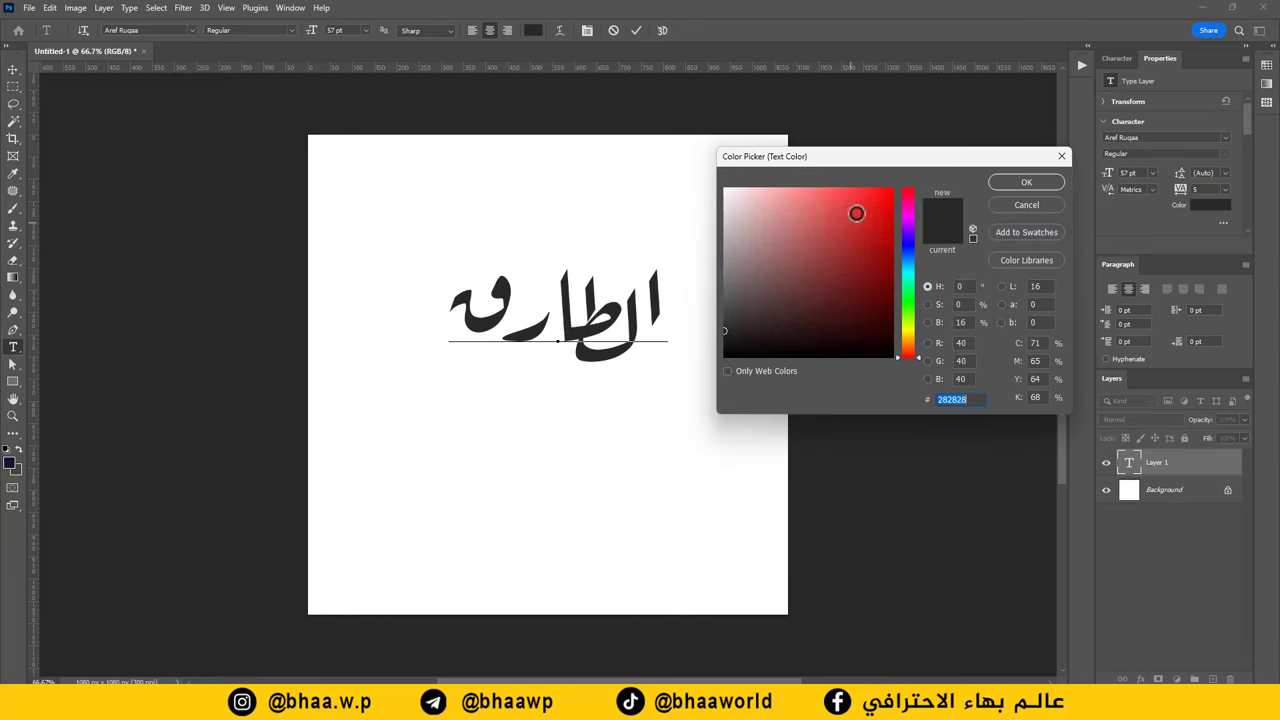
left_click_drag(854, 211, 892, 188)
left_click(1025, 183)
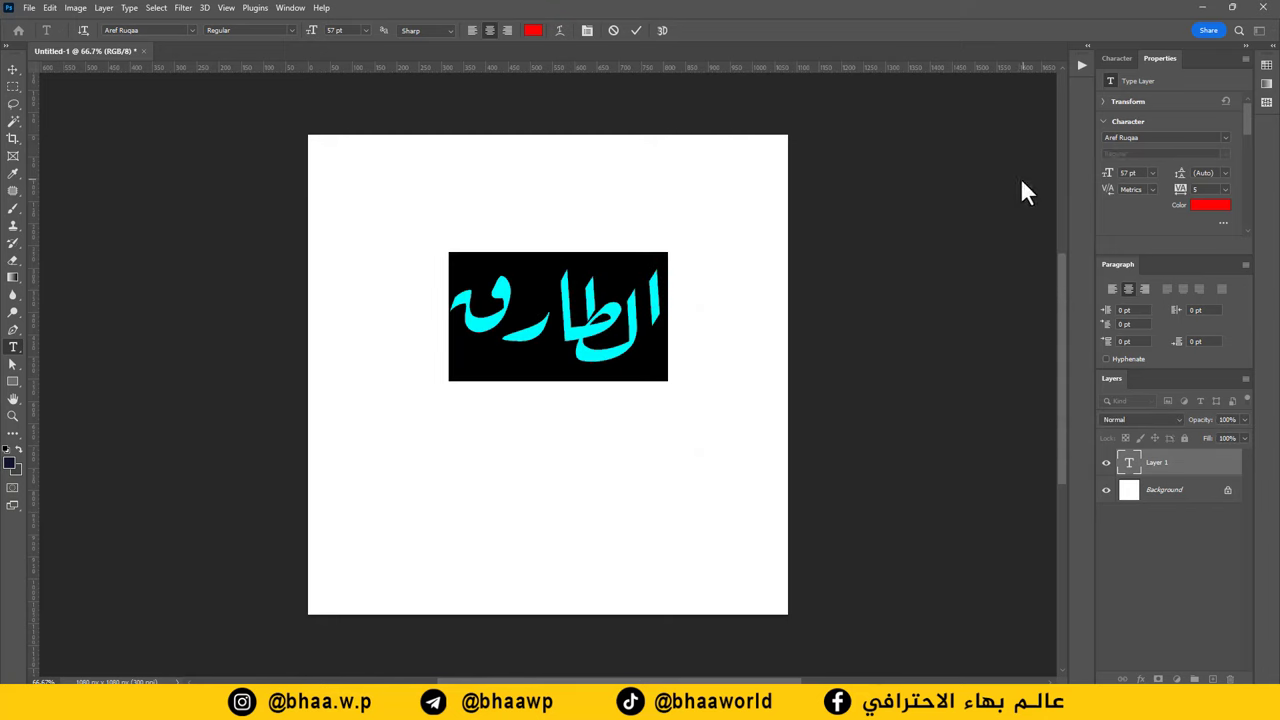
Move the word الطارق slightly lower on the canvas and rasterize its type layer.
left_click(11, 72)
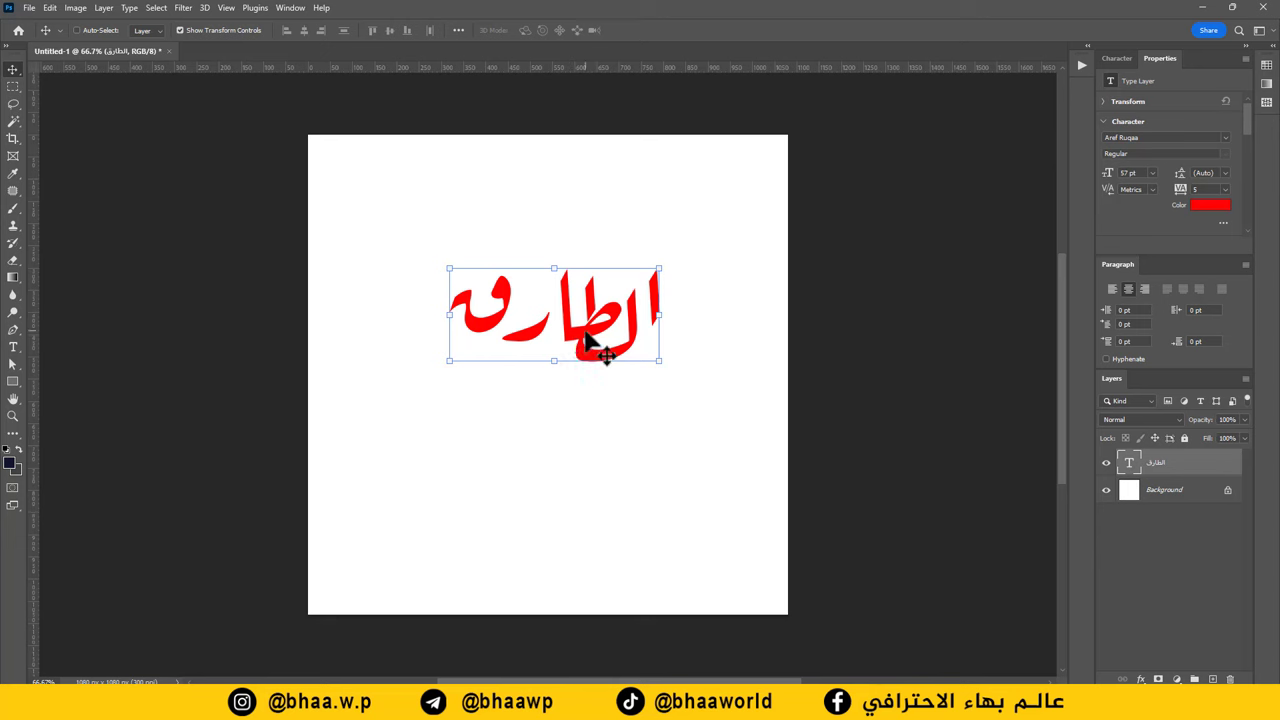
left_click_drag(600, 349, 594, 373)
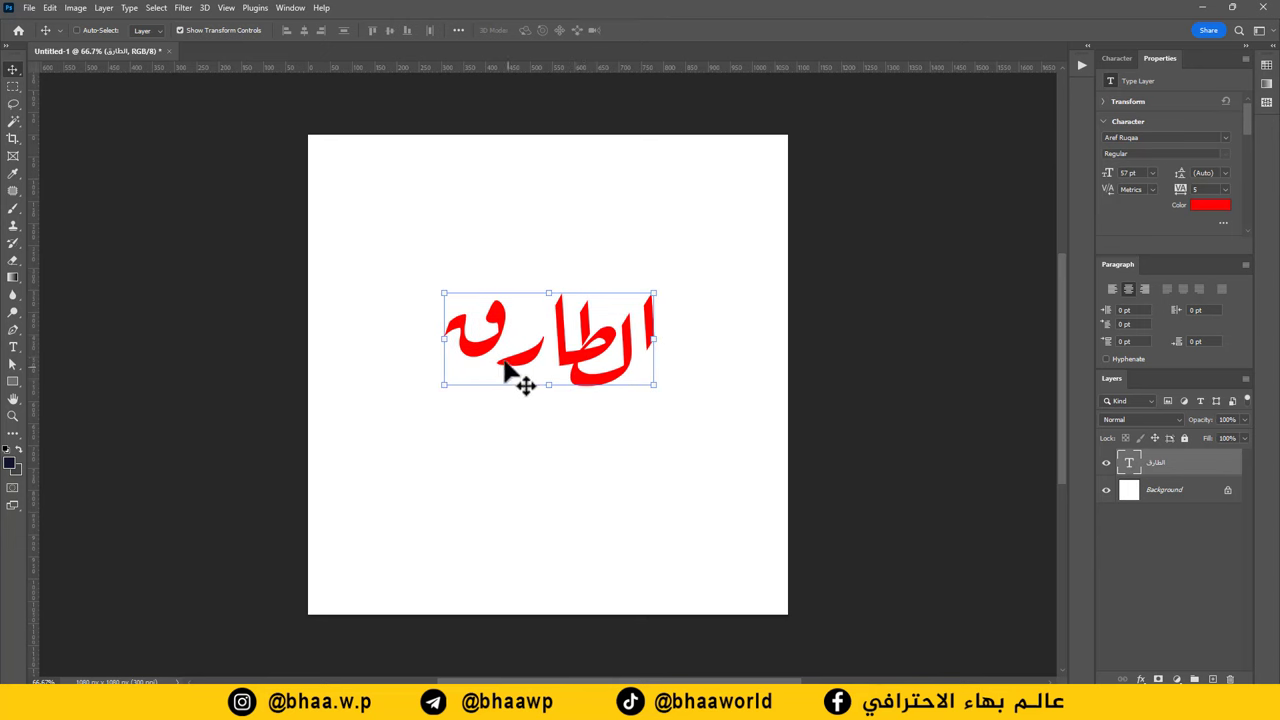
right_click(1186, 466)
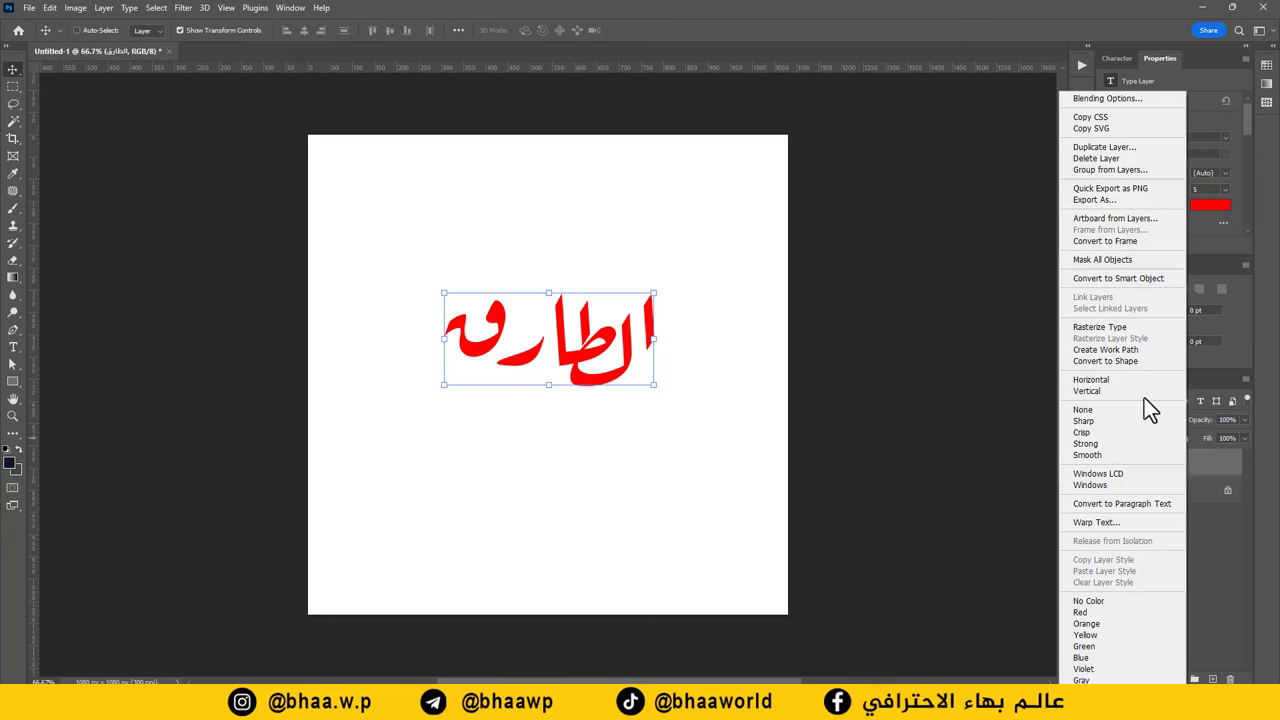
left_click(1103, 328)
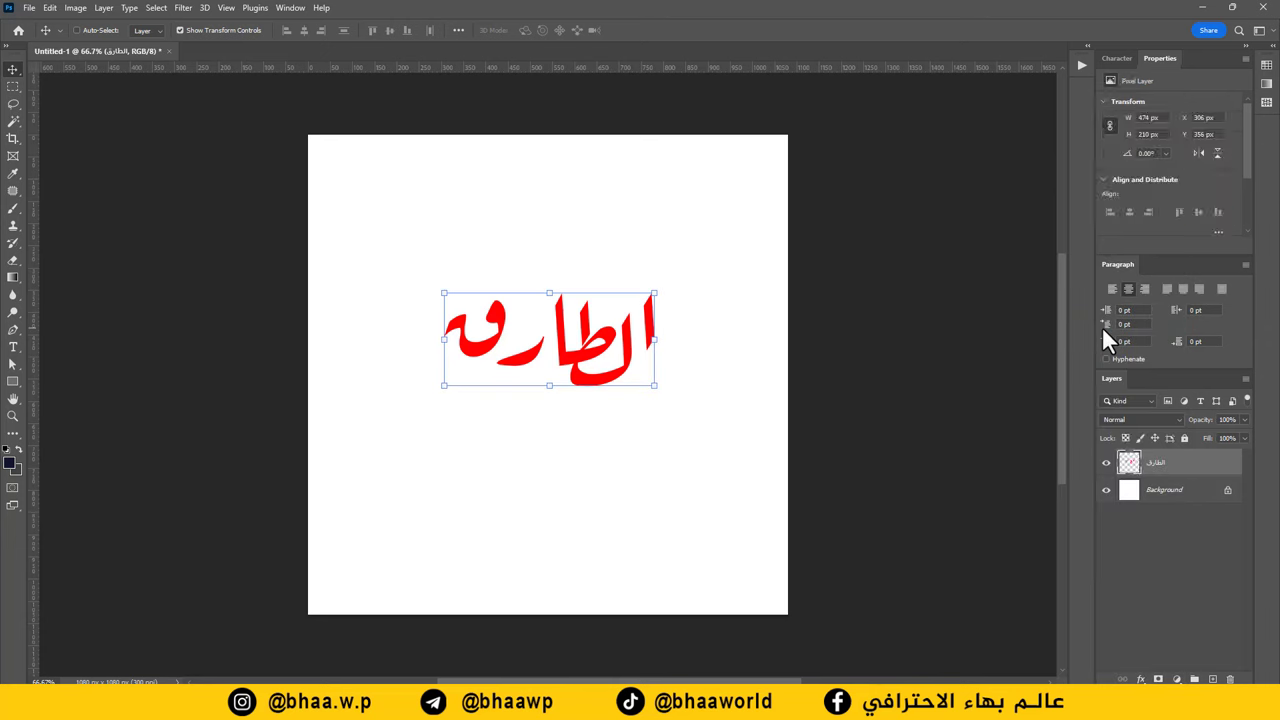
Select the first letter ا of الطارق with the Lasso tool and move it slightly closer to the ل.
left_click(13, 104)
left_click(67, 106)
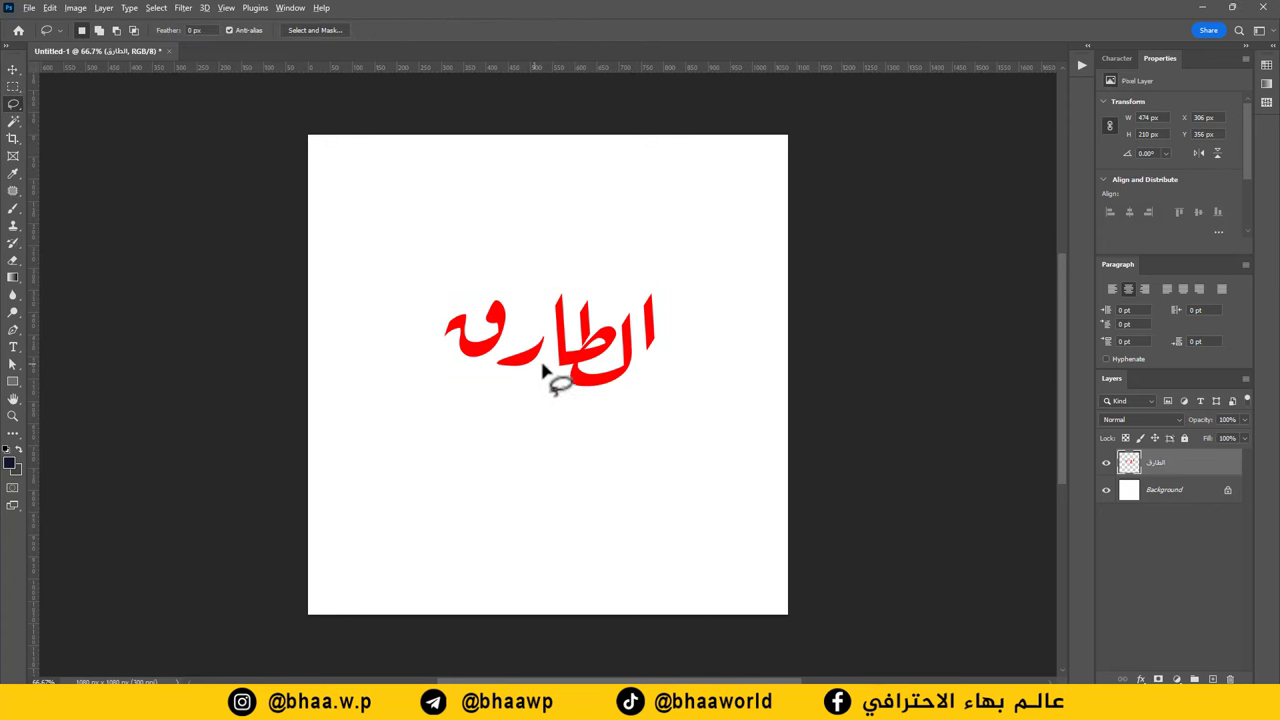
scroll(560, 370, "up", 3)
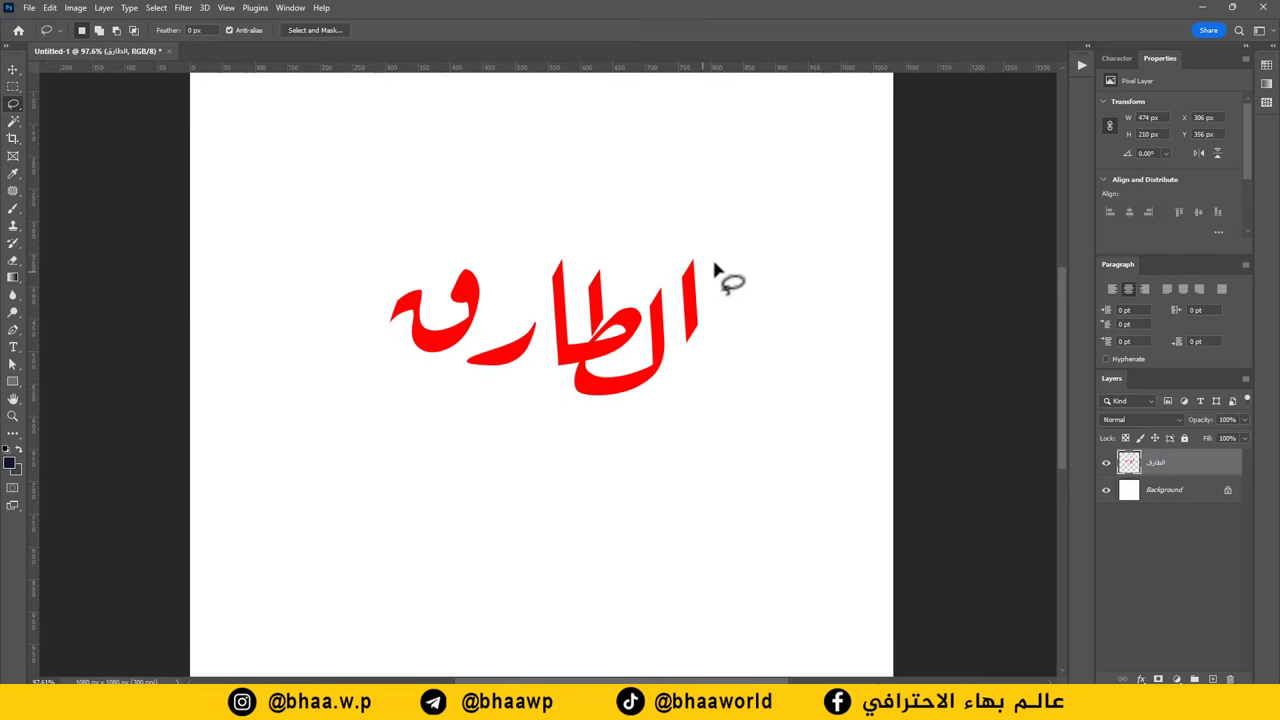
mouse_move(731, 241)
left_mouse_down()
mouse_move(677, 263)
mouse_move(674, 315)
mouse_move(680, 352)
mouse_move(722, 363)
mouse_move(731, 243)
left_mouse_up()
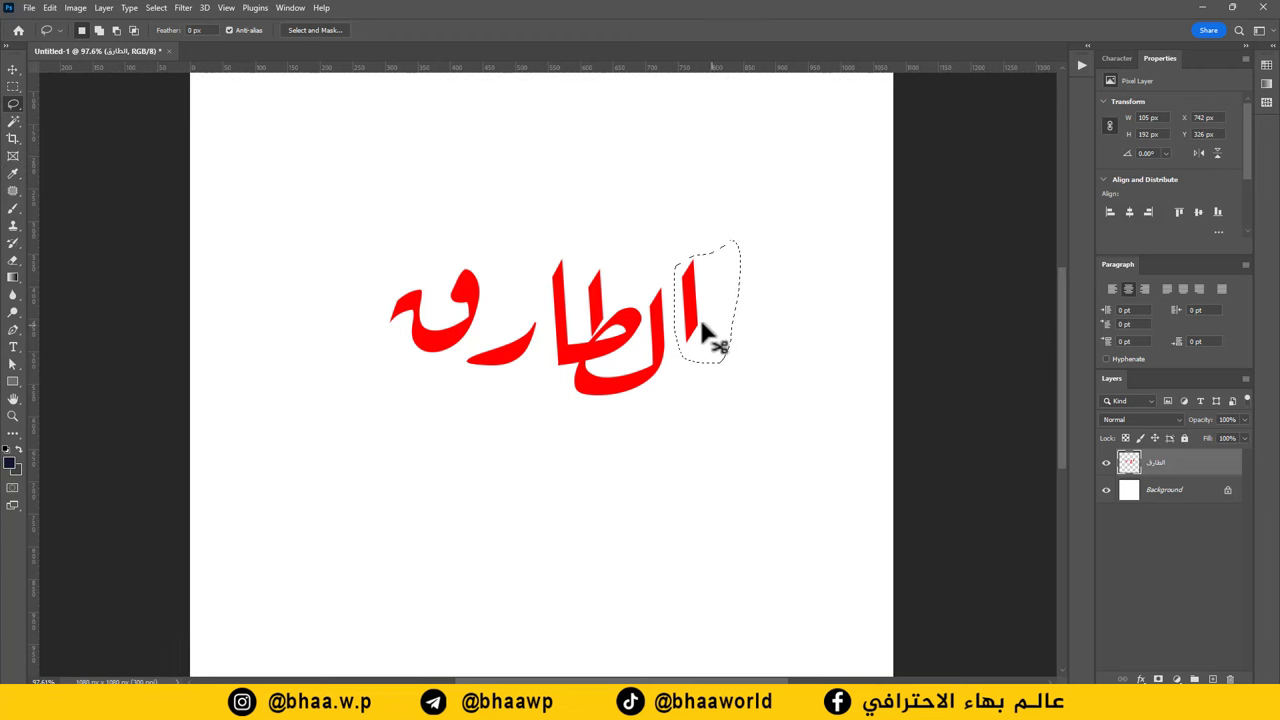
left_click_drag(686, 316, 685, 324)
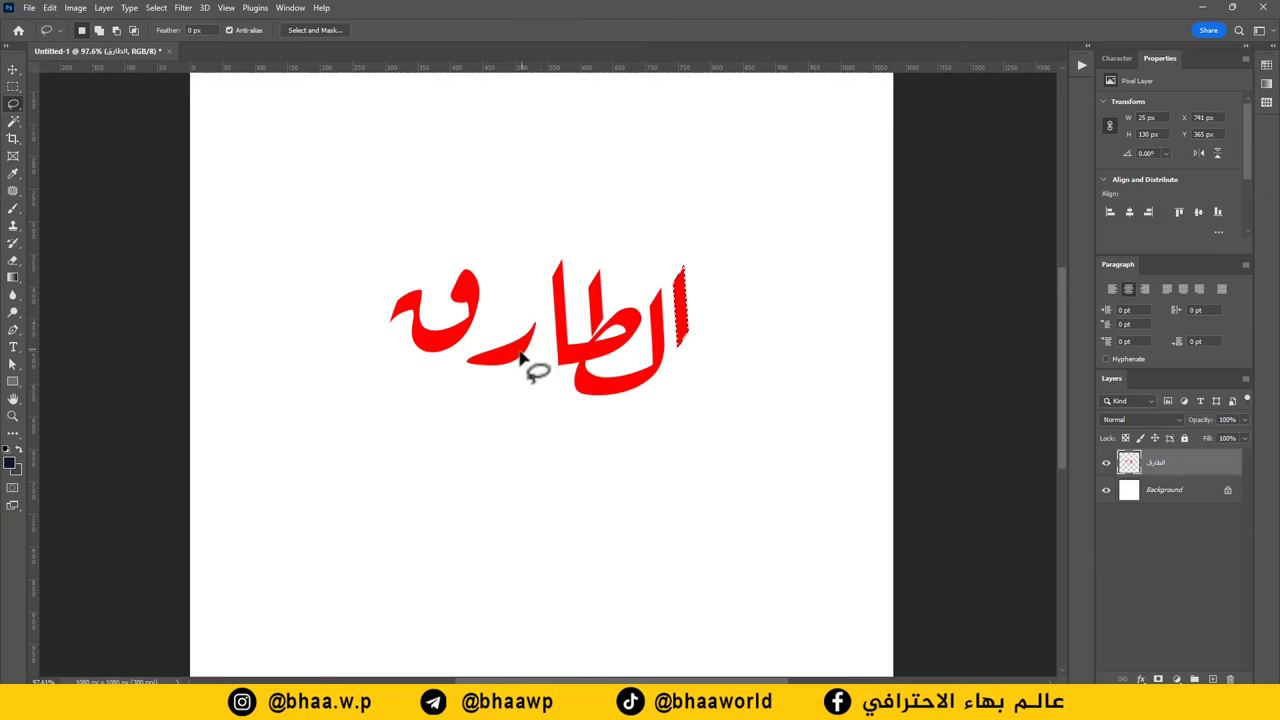
Lower the lassoed letter ر slightly and shift the lassoed ق closer to the word, so it sits above the ر.
mouse_move(537, 366)
left_mouse_down()
mouse_move(553, 344)
mouse_move(545, 306)
mouse_move(463, 348)
mouse_move(465, 383)
mouse_move(543, 380)
mouse_move(513, 365)
mouse_move(520, 383)
left_mouse_up()
mouse_move(497, 306)
left_mouse_down()
mouse_move(436, 234)
mouse_move(355, 284)
mouse_move(392, 375)
mouse_move(455, 366)
mouse_move(472, 311)
left_mouse_up()
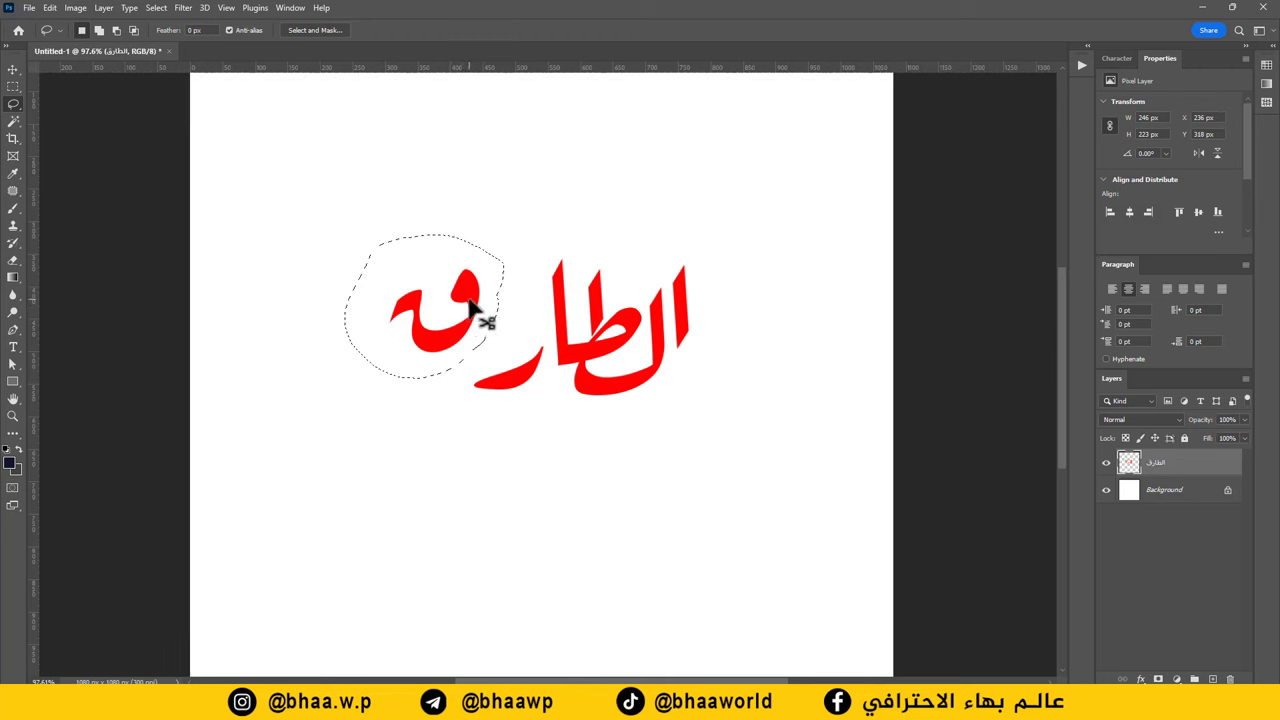
mouse_move(472, 316)
left_mouse_down()
mouse_move(555, 312)
mouse_move(519, 320)
mouse_move(532, 318)
left_mouse_up()
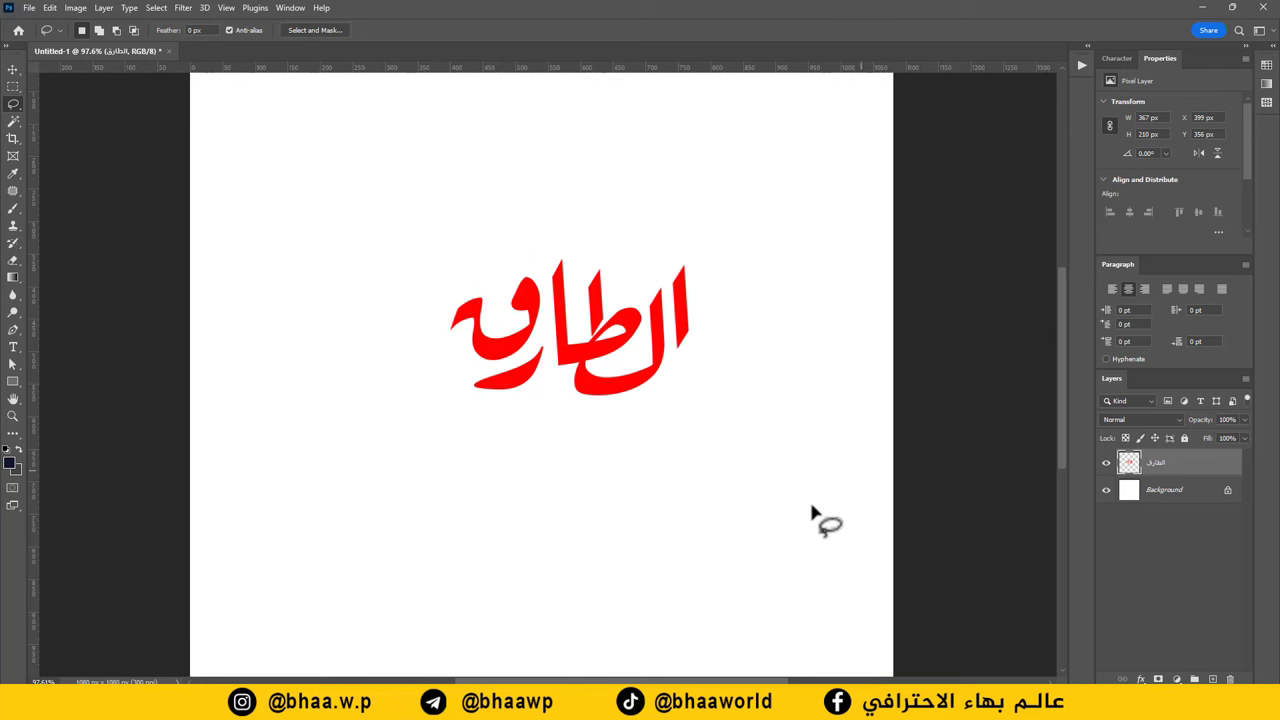
Open the ornament image زخرفة.png from the شعار الطارق folder.
left_click(30, 9)
left_click(40, 36)
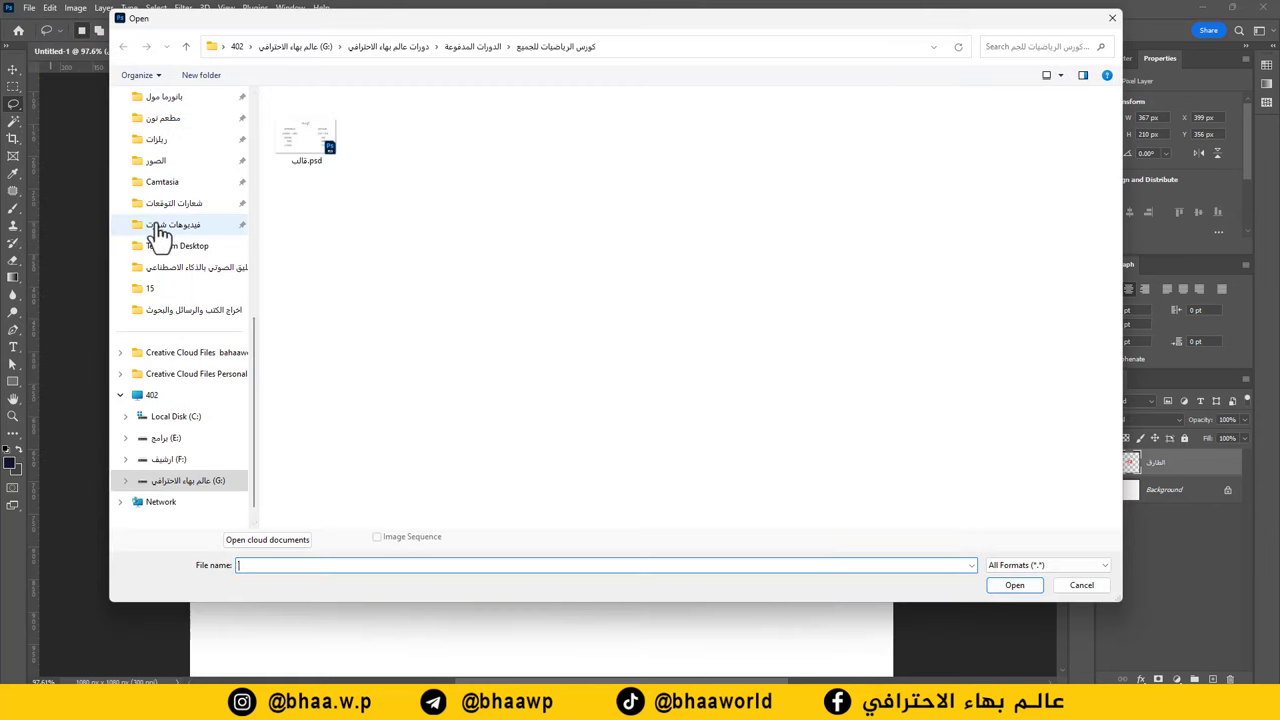
scroll(180, 285, "up", 6)
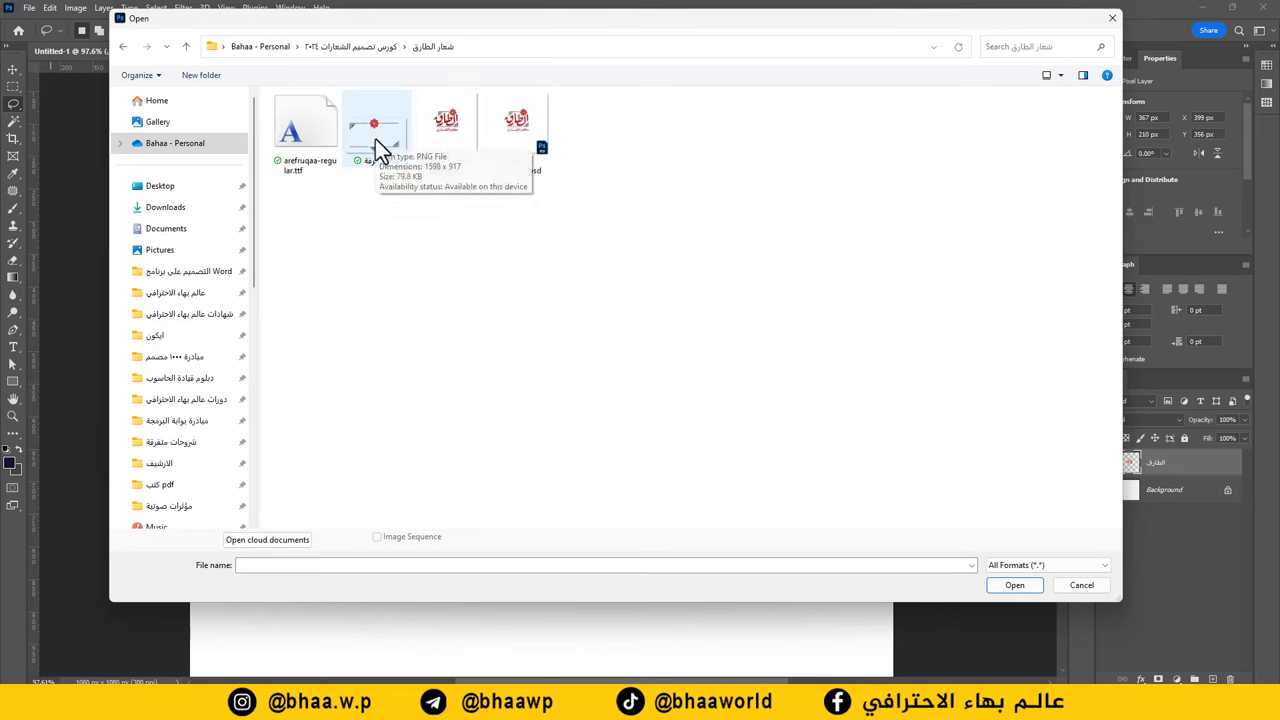
double_click(377, 141)
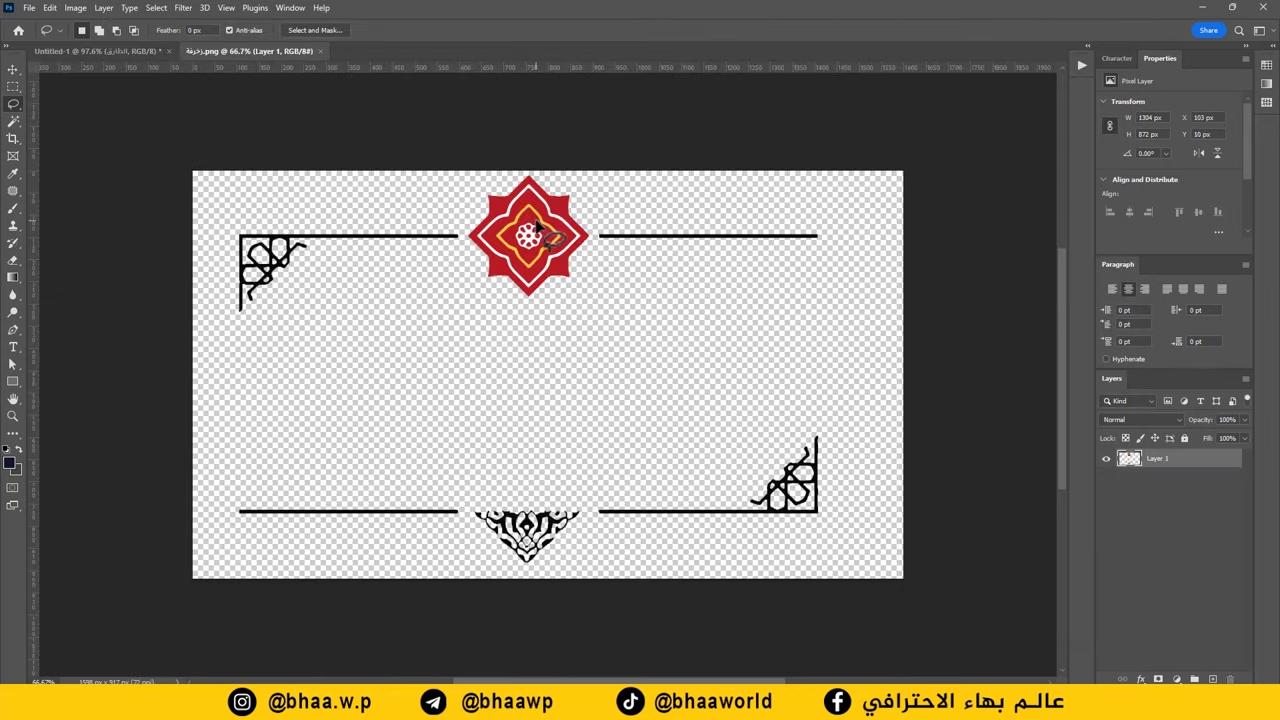
Copy the ornament frame layer from زخرفة.png into the Untitled-1 document with the Move tool.
left_click(13, 69)
scroll(434, 257, "up", 2)
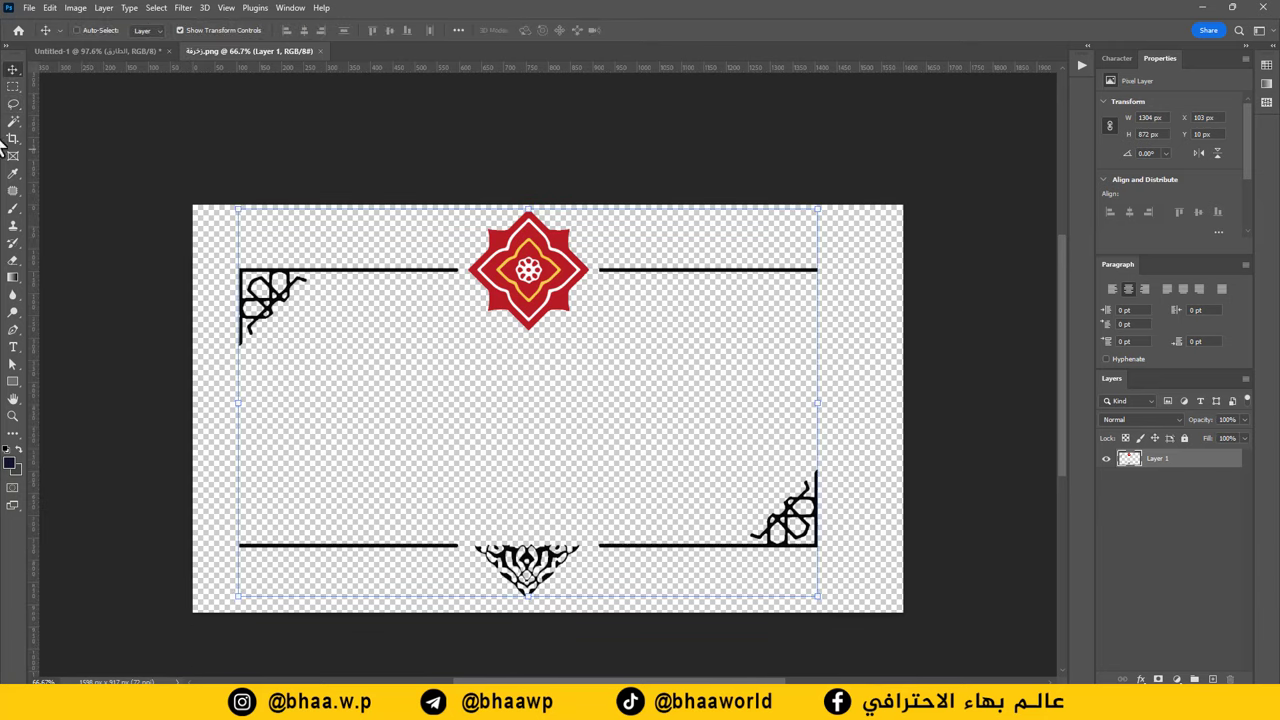
left_click_drag(520, 270, 288, 140)
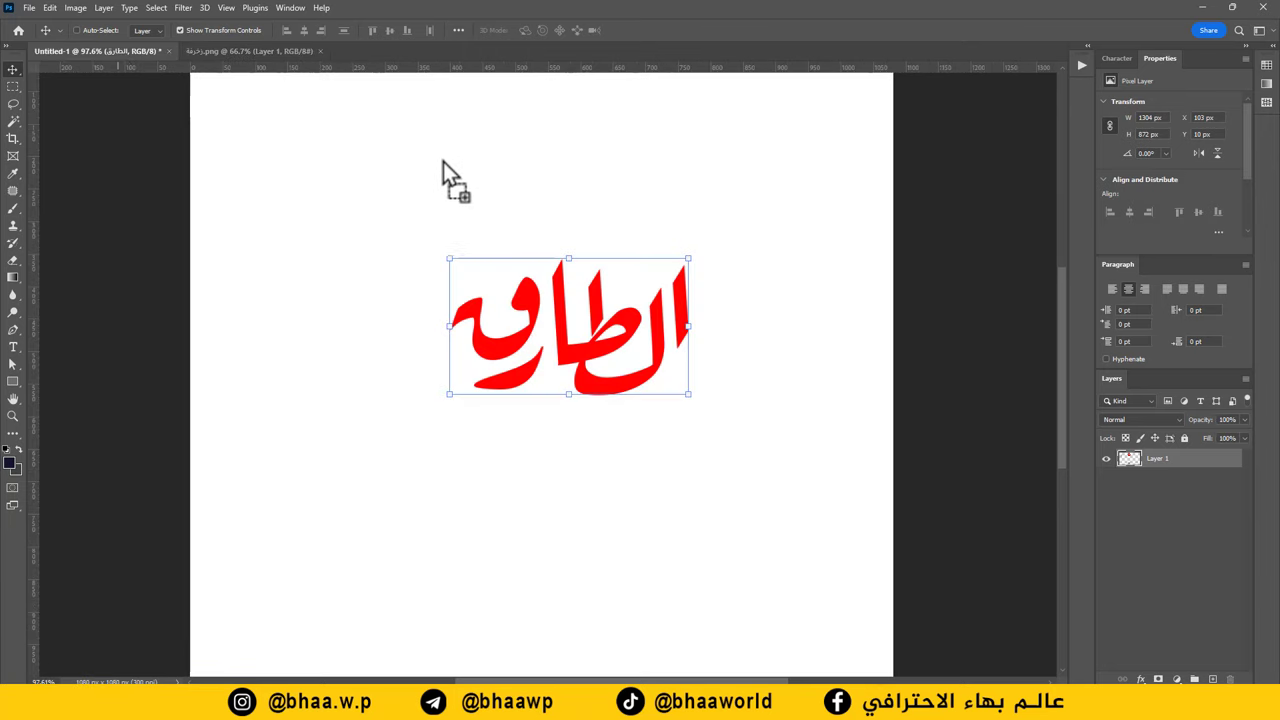
left_click_drag(443, 161, 460, 166)
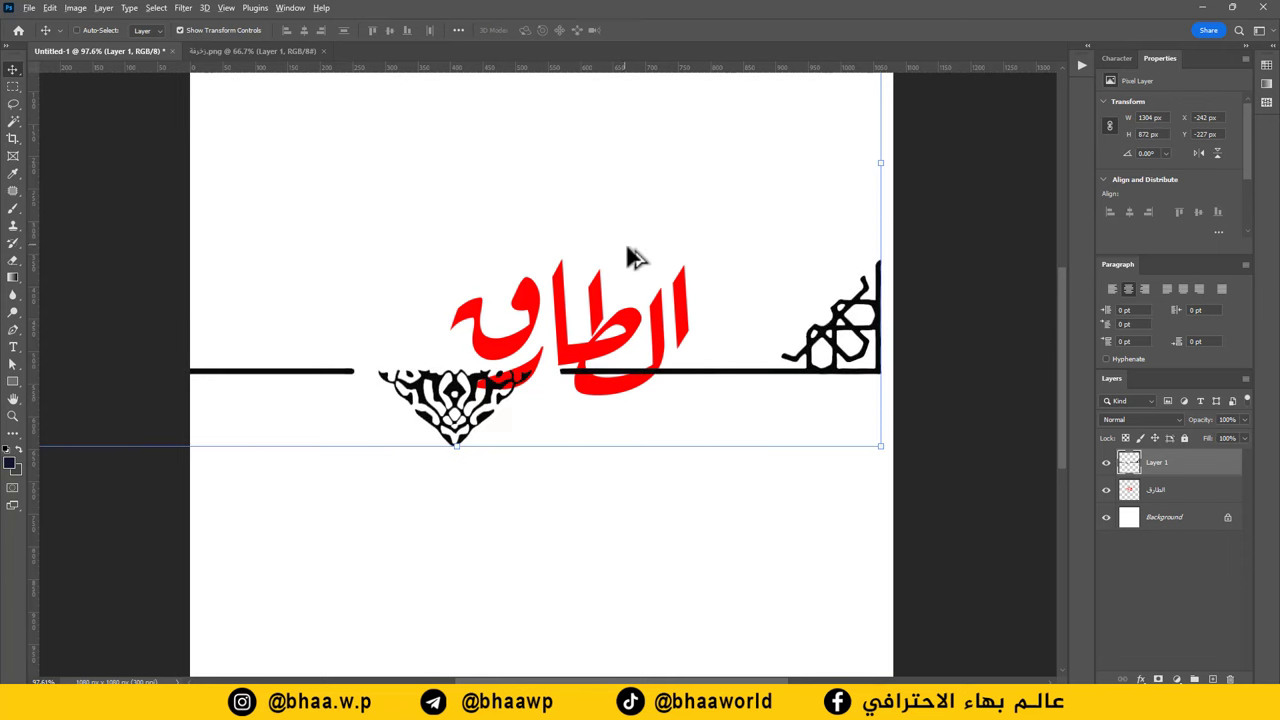
Scale the ornament frame proportionally to about 54% and place it below the word الطارق.
scroll(636, 258, "down", 3)
left_click_drag(765, 334, 743, 479)
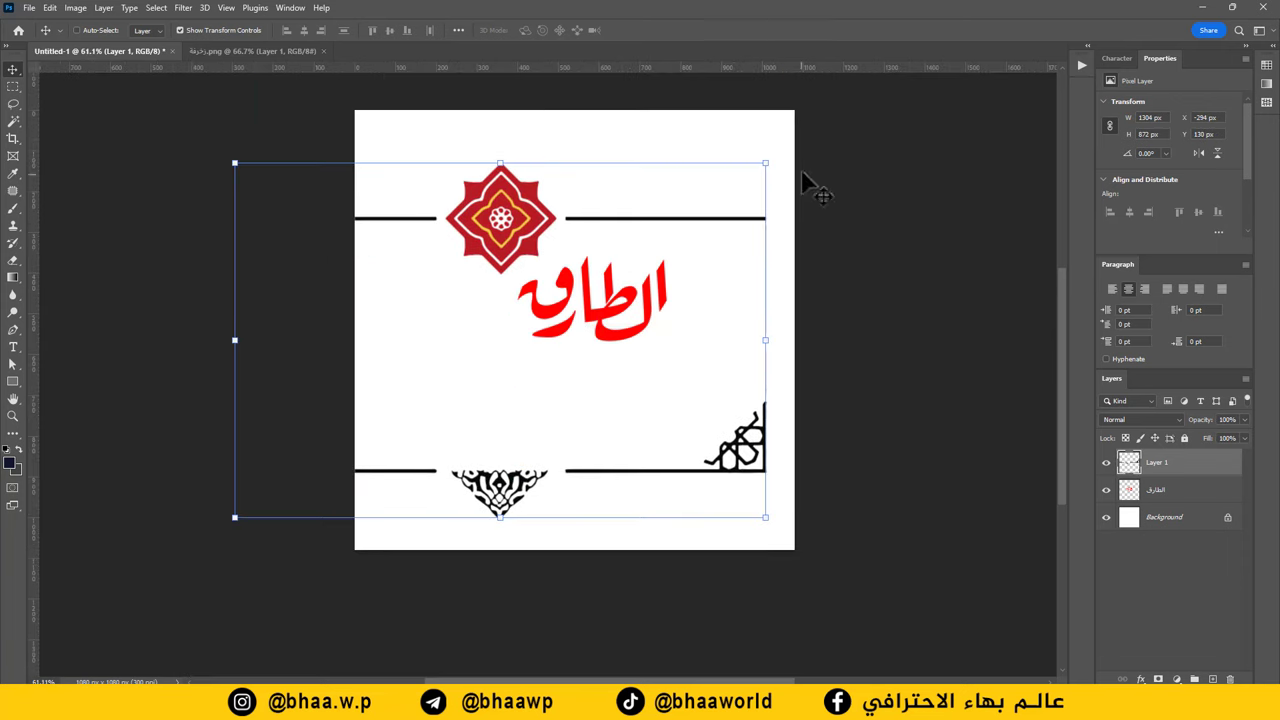
left_click_drag(757, 166, 522, 340)
left_click_drag(454, 370, 616, 387)
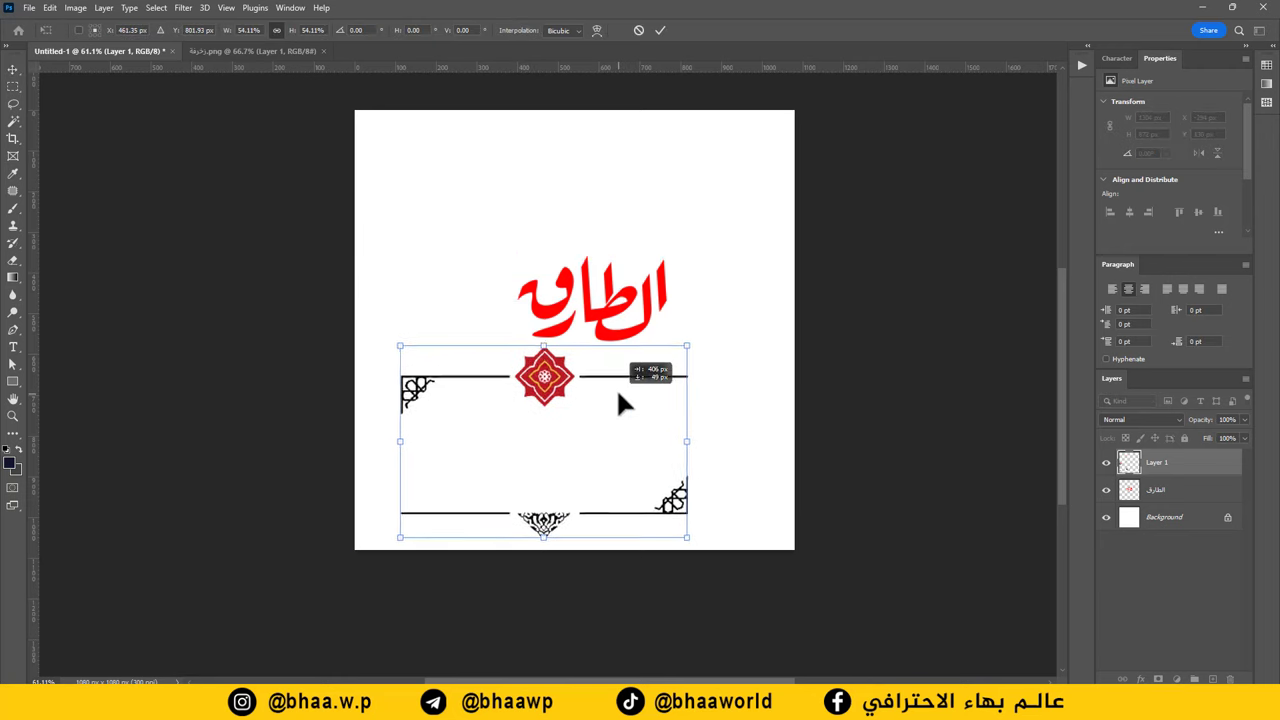
left_click(659, 30)
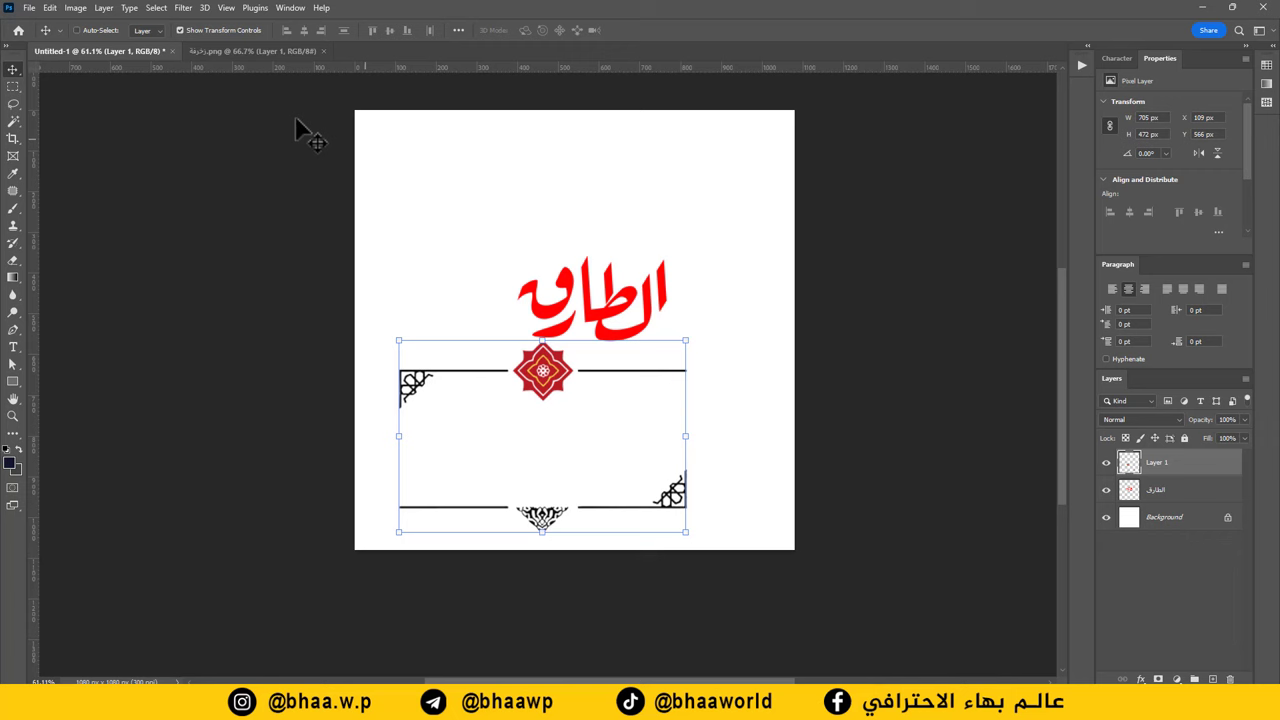
Lasso the horizontal line extending right from the red rosette on the ornament frame and delete it.
left_click(14, 105)
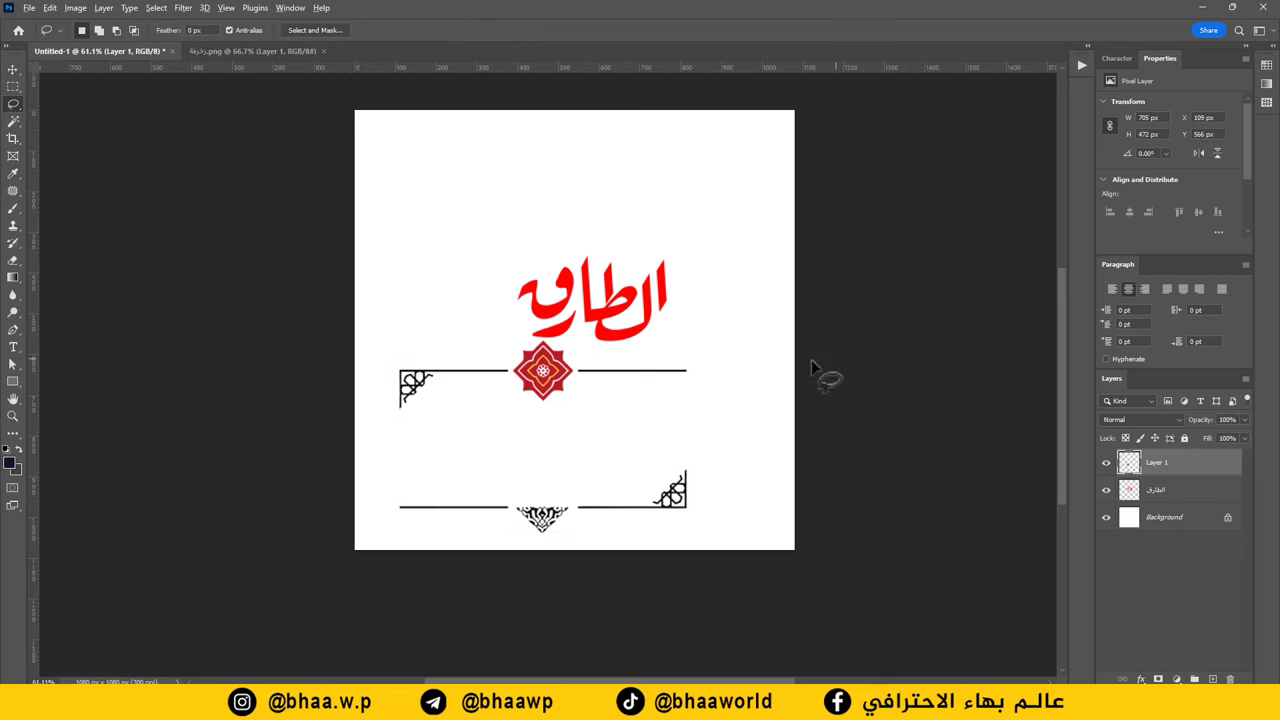
scroll(715, 440, "up", 3)
mouse_move(662, 347)
left_mouse_down()
mouse_move(711, 314)
mouse_move(612, 286)
mouse_move(507, 292)
mouse_move(464, 317)
mouse_move(473, 342)
mouse_move(688, 352)
left_mouse_up()
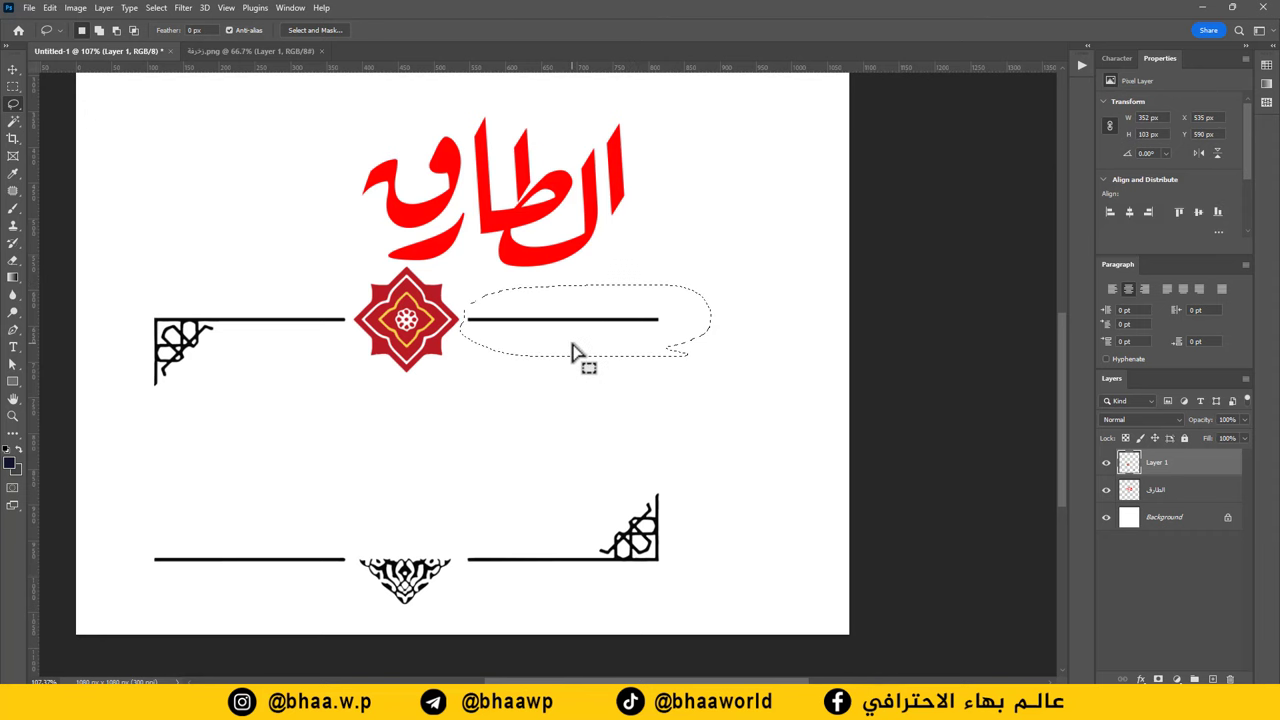
key("Delete")
key("ctrl+d")
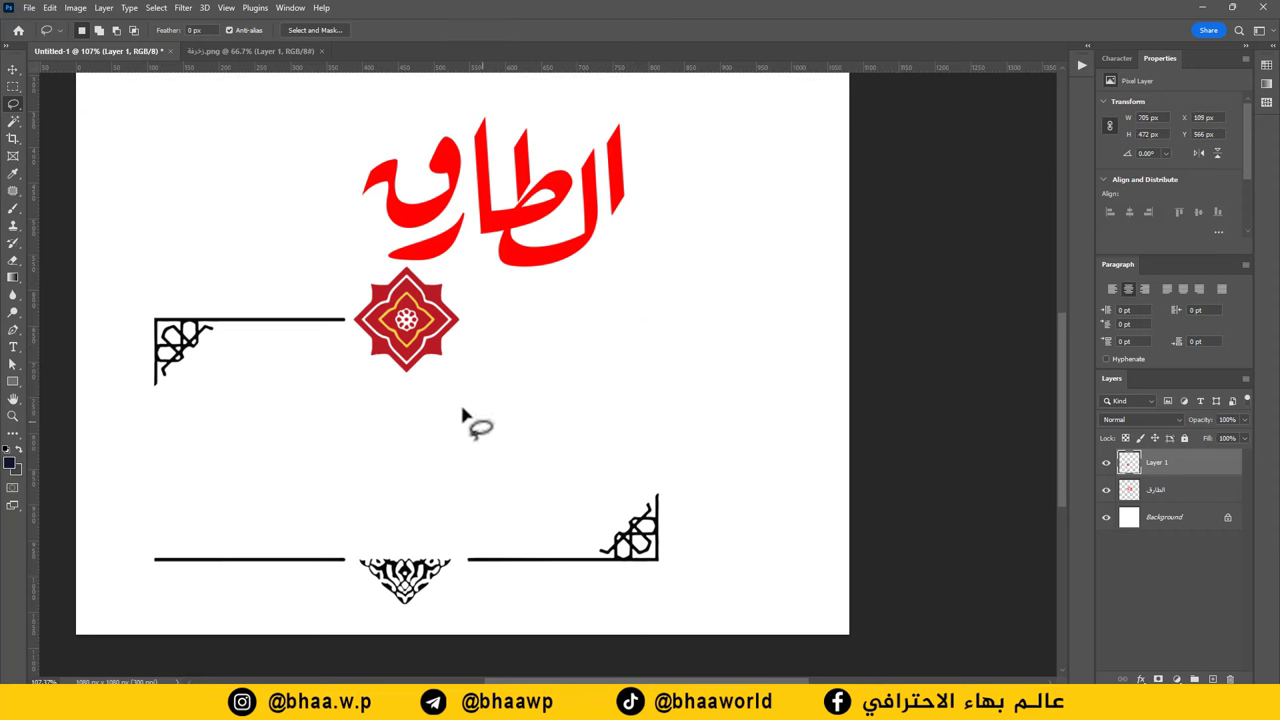
Lasso the red rosette and move it above the right end of the word الطارق.
mouse_move(451, 374)
left_mouse_down()
mouse_move(466, 278)
mouse_move(410, 258)
mouse_move(344, 294)
mouse_move(344, 362)
mouse_move(438, 372)
mouse_move(428, 366)
left_mouse_up()
scroll(437, 369, "up", 2)
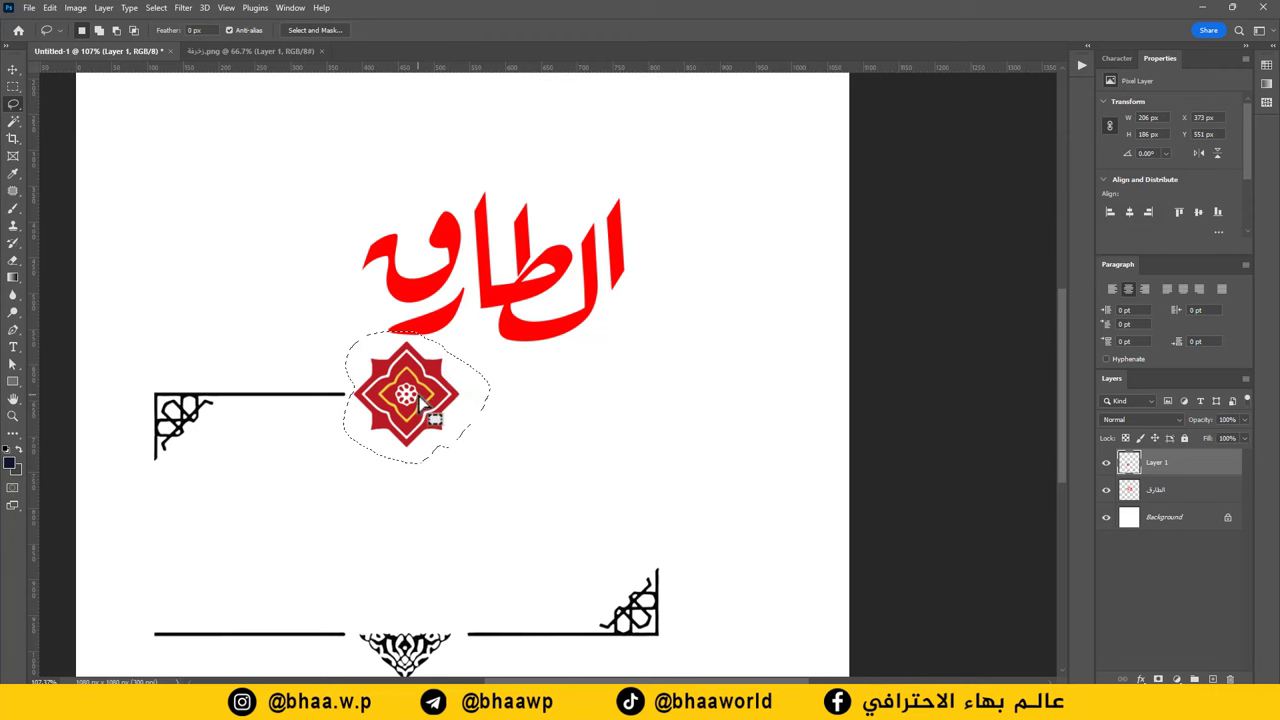
scroll(423, 388, "up", 1)
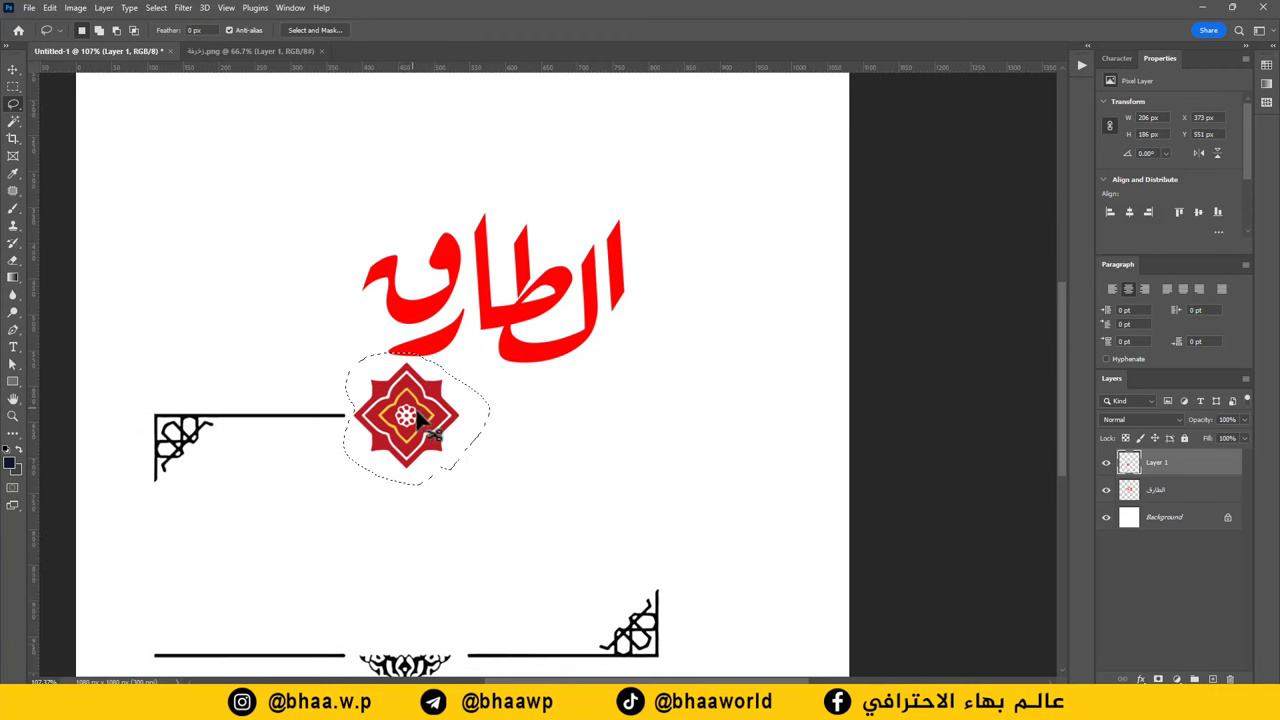
mouse_move(410, 428)
left_mouse_down()
mouse_move(547, 223)
mouse_move(574, 205)
left_mouse_up()
Scale the red rosette proportionally to about 92.5% and clear the selection.
left_click(13, 69)
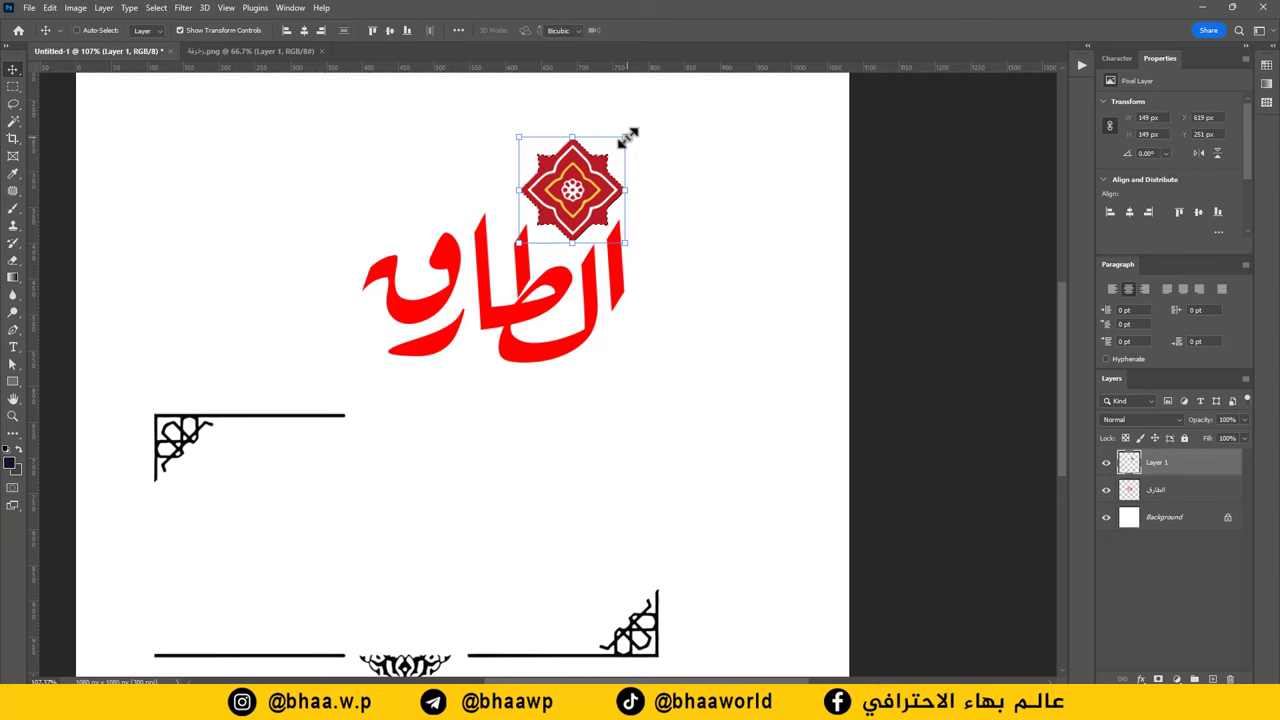
left_click_drag(628, 136, 583, 176)
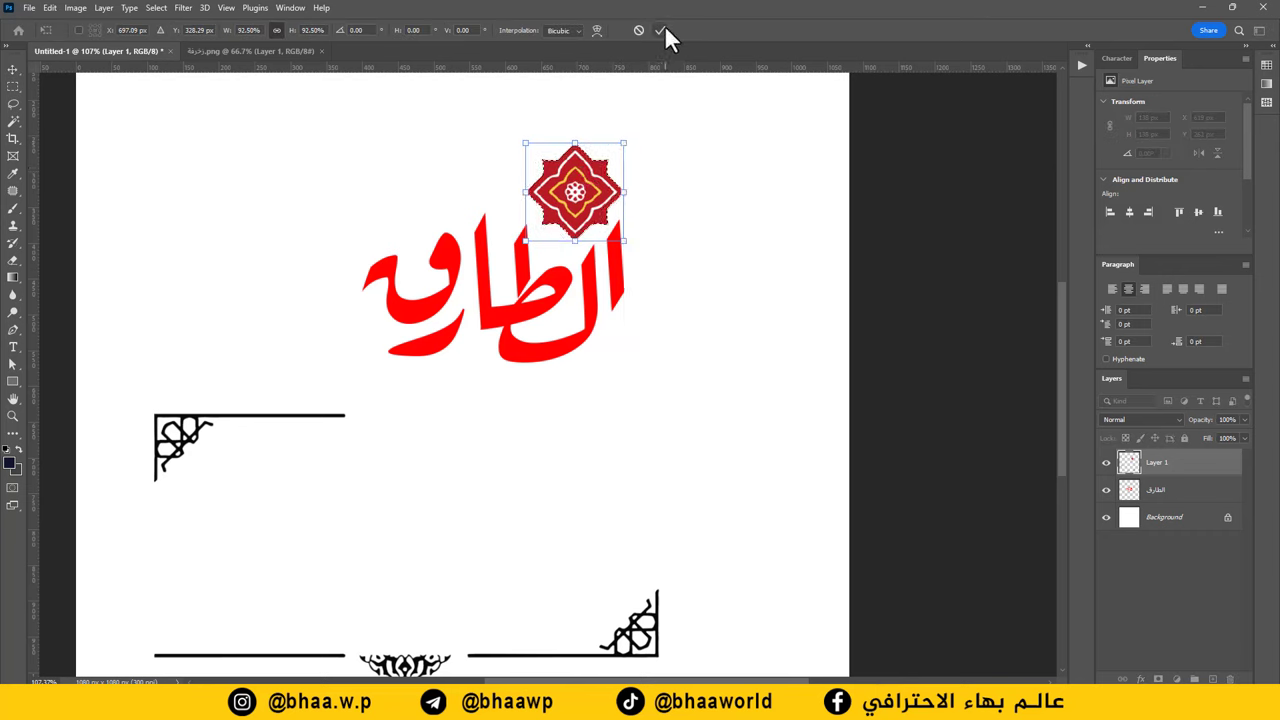
left_click(662, 30)
key("ctrl+d")
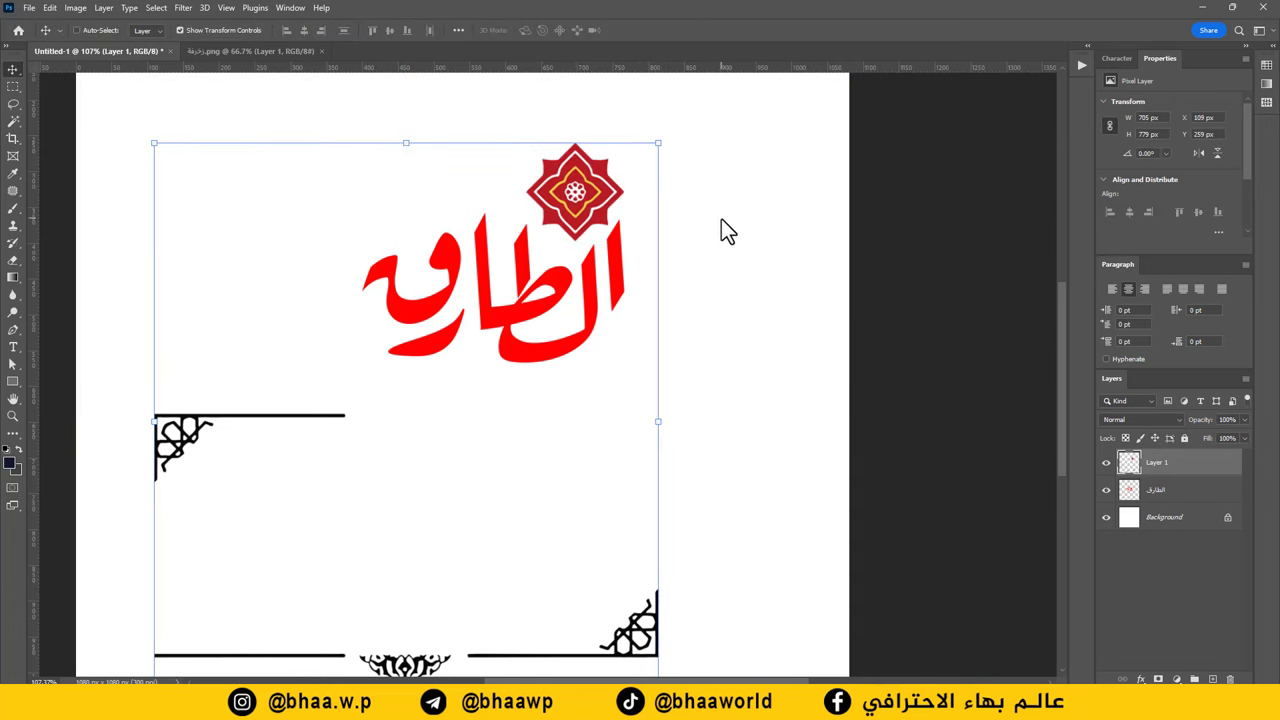
Select the frame's upper-left corner ornament with its line and move it above the left part of الطارق.
left_click(13, 87)
left_click_drag(369, 396, 129, 493)
left_click_drag(212, 430, 452, 205)
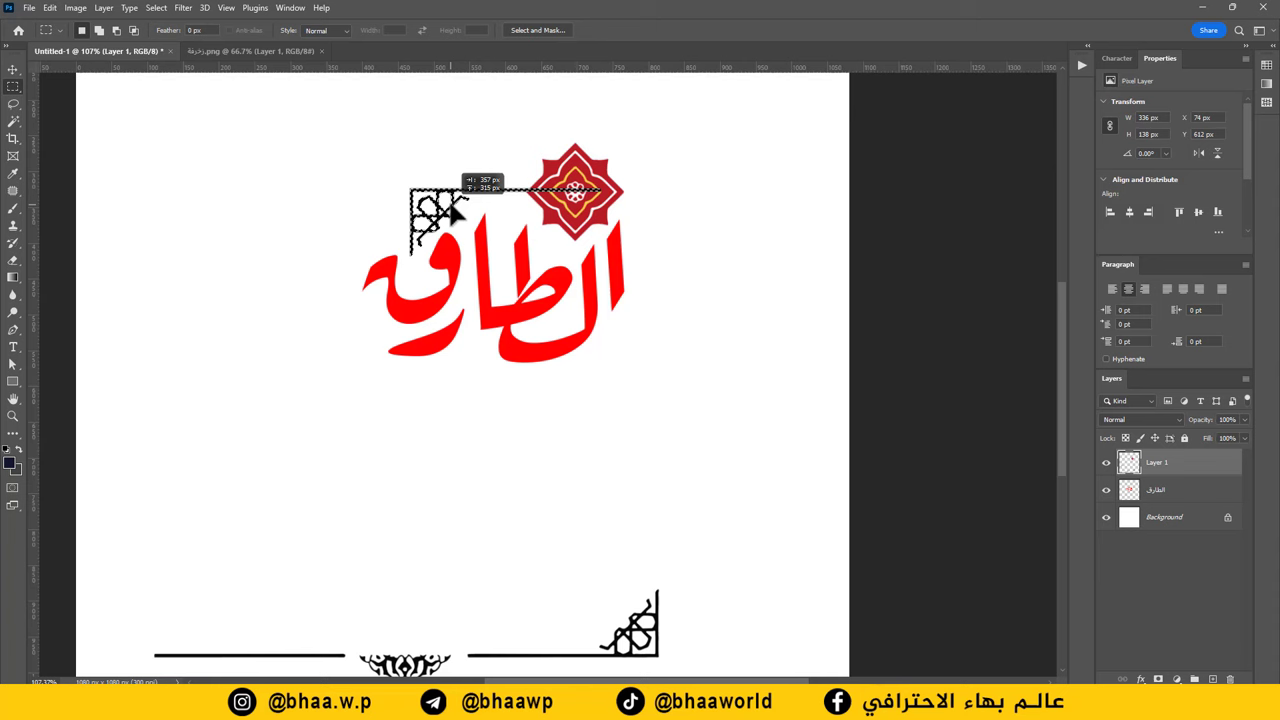
left_click_drag(452, 205, 452, 205)
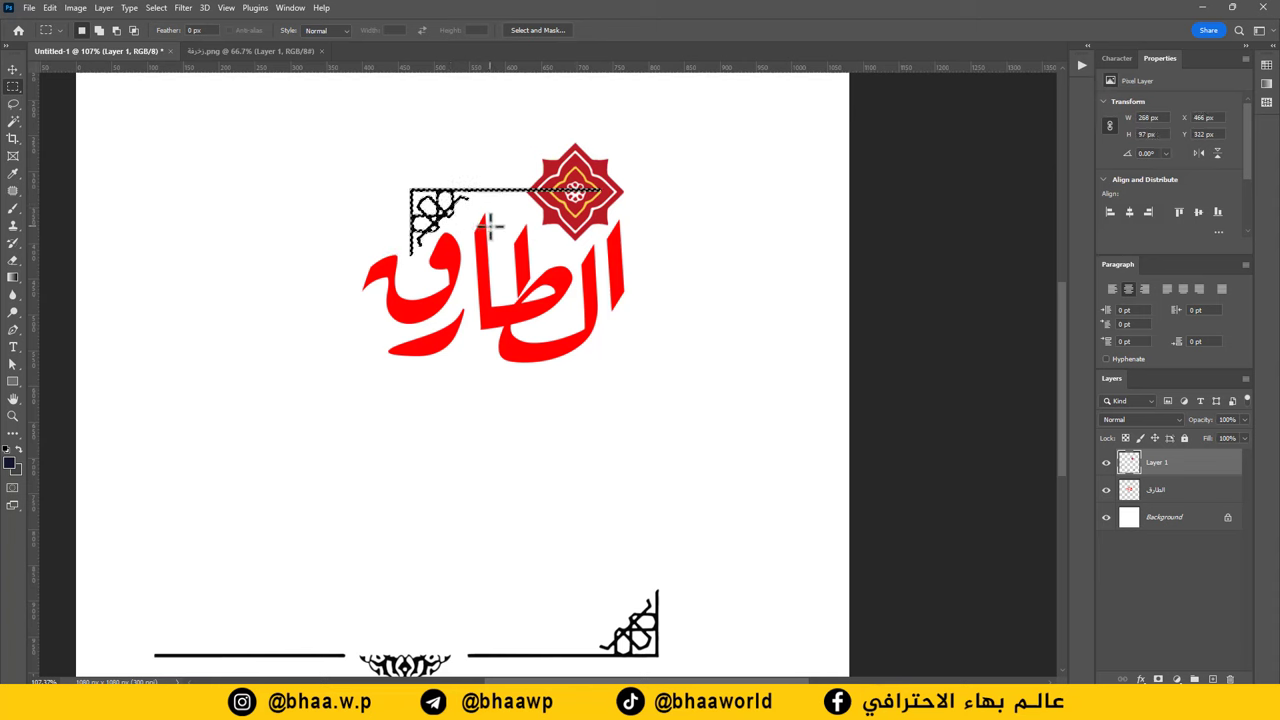
Cut the selected corner piece from Layer 1, paste it as its own layer and place it above the word's left part.
left_click(14, 72)
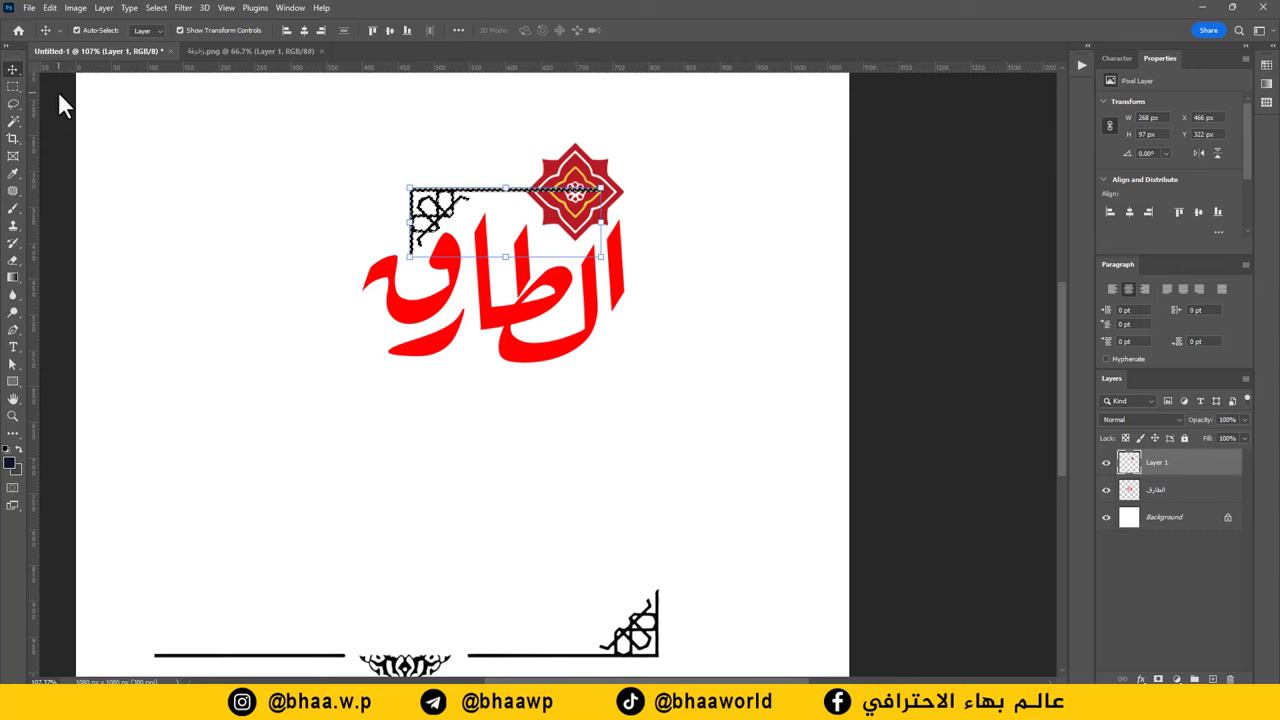
key("ctrl+z")
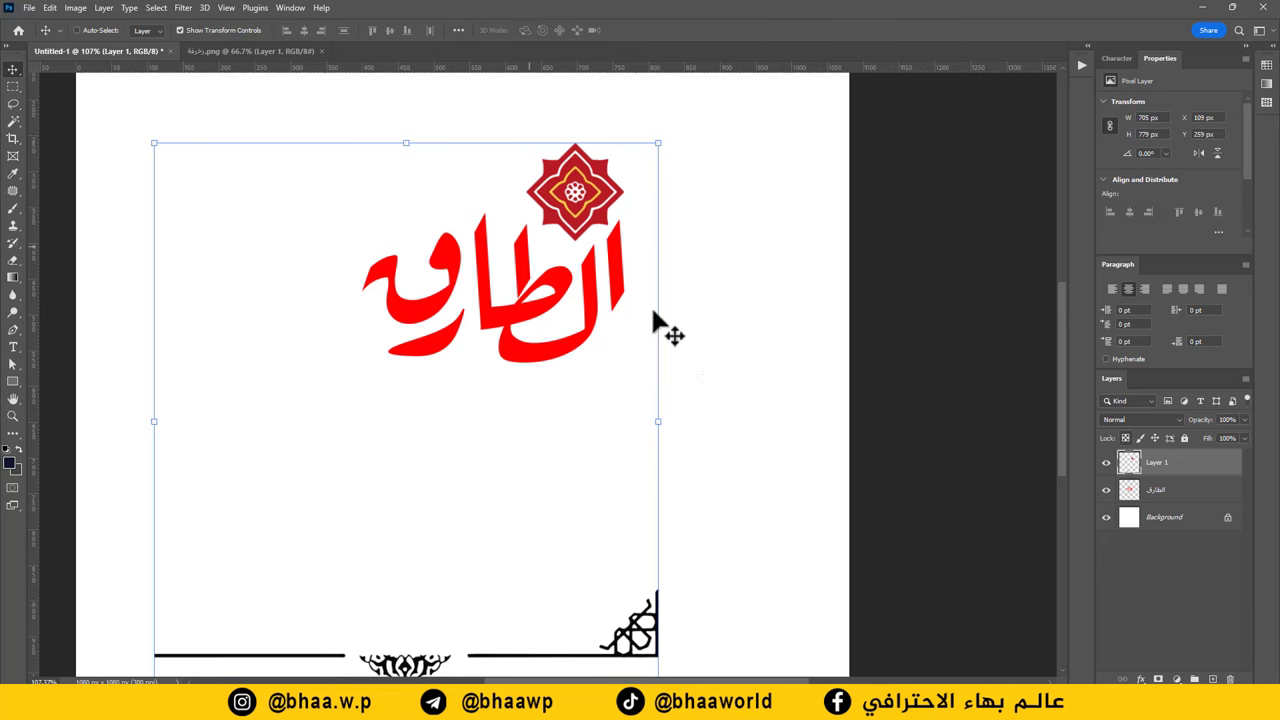
key("ctrl")
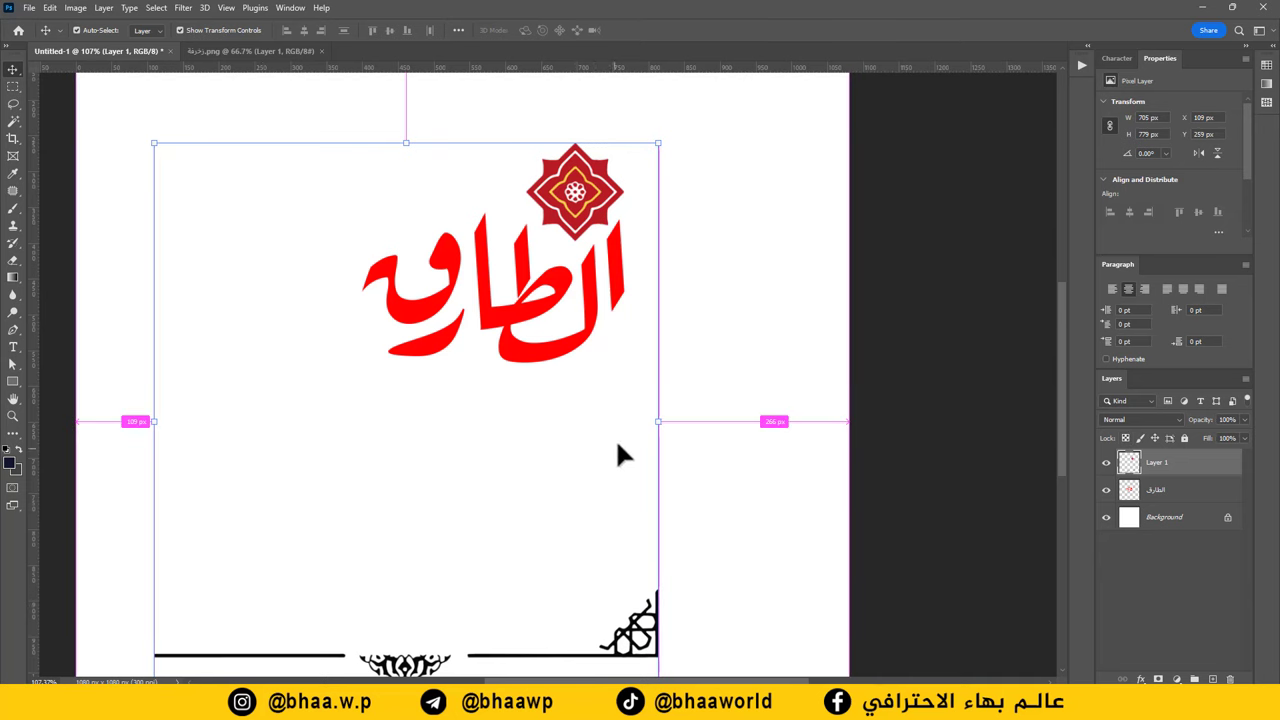
key("ctrl+v")
left_click_drag(403, 386, 425, 228)
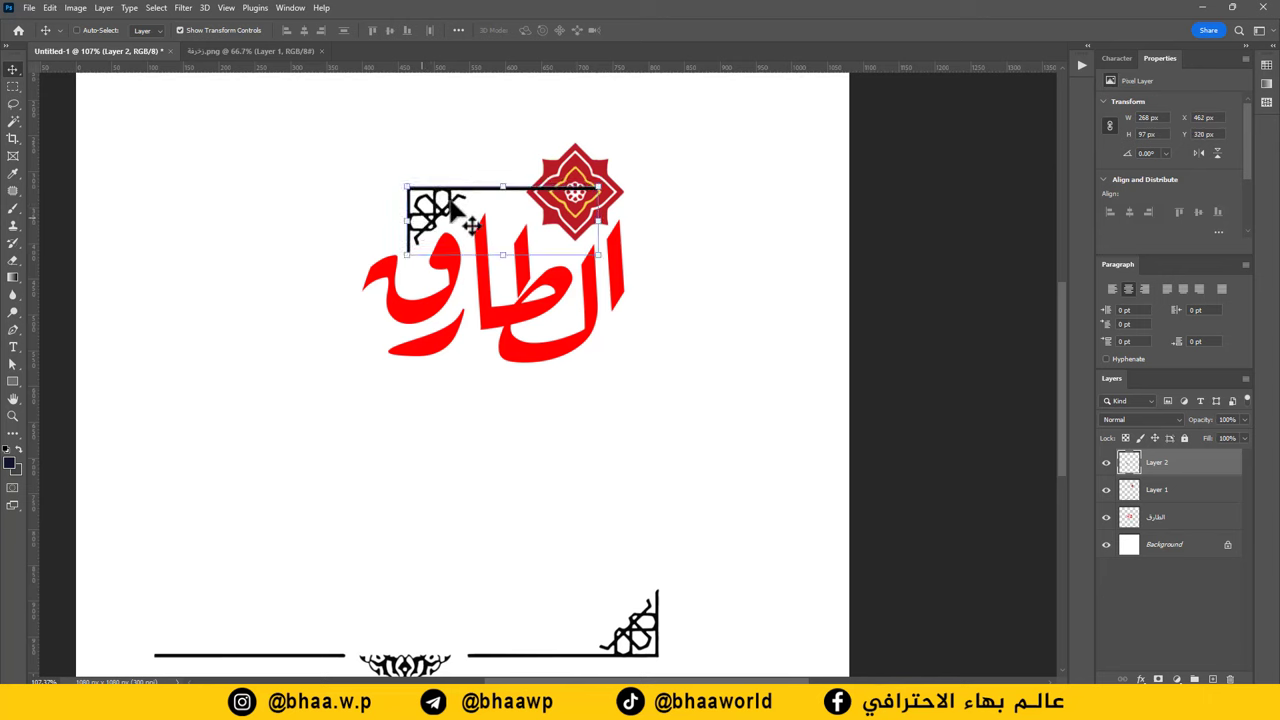
Delete the part of the corner piece's line that overlaps the red rosette, using a rectangular selection.
left_click(14, 87)
left_click_drag(639, 157, 520, 224)
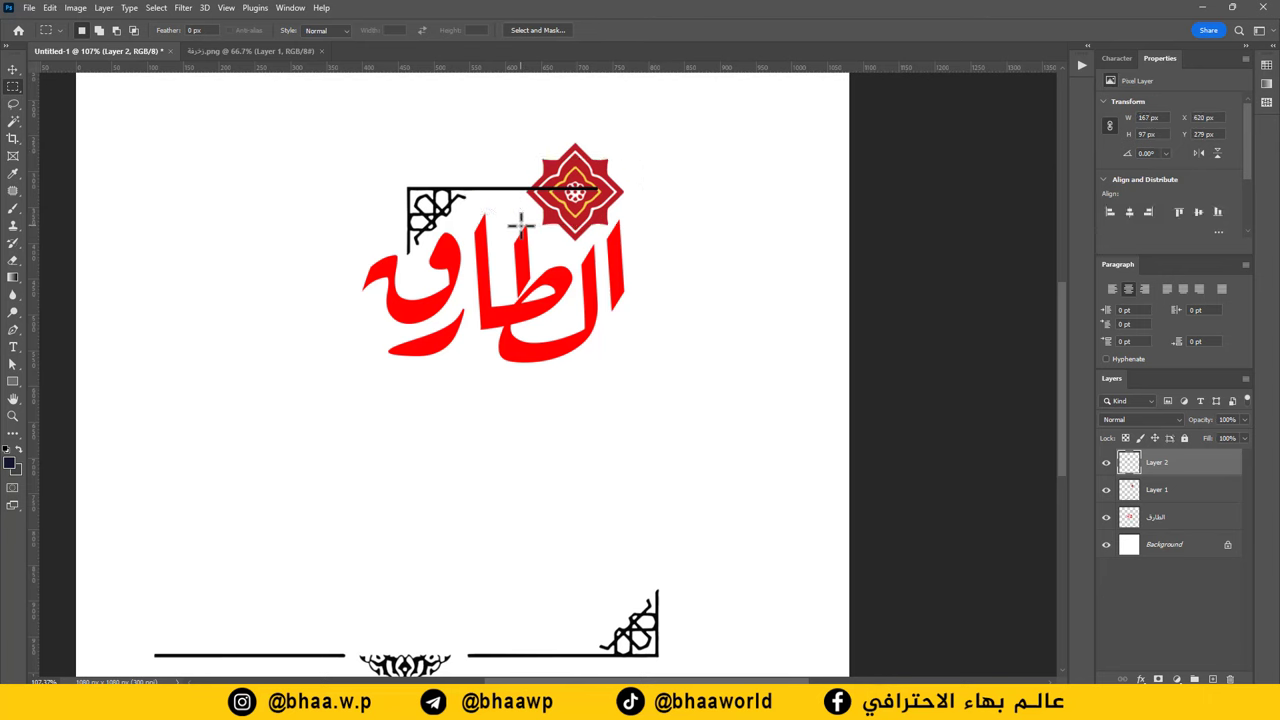
left_click(527, 233)
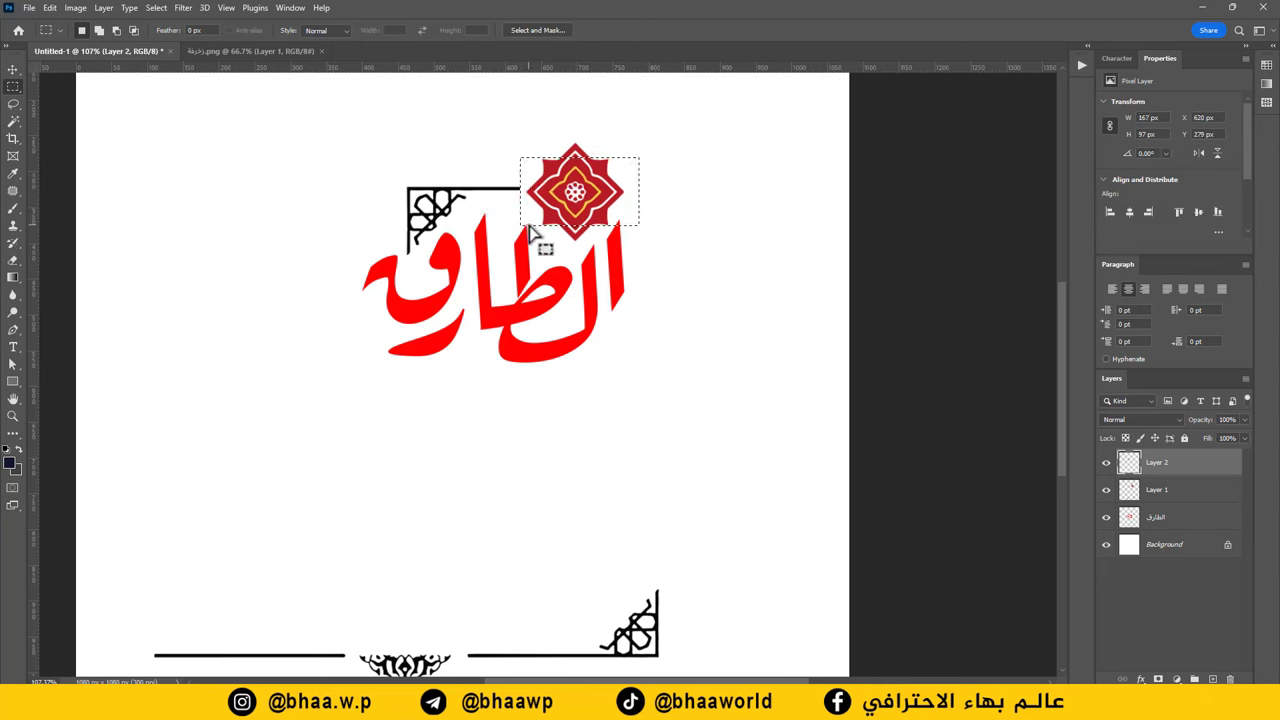
Nudge the upper-left corner piece 3 px right and 3 px down toward the rosette.
left_click(14, 68)
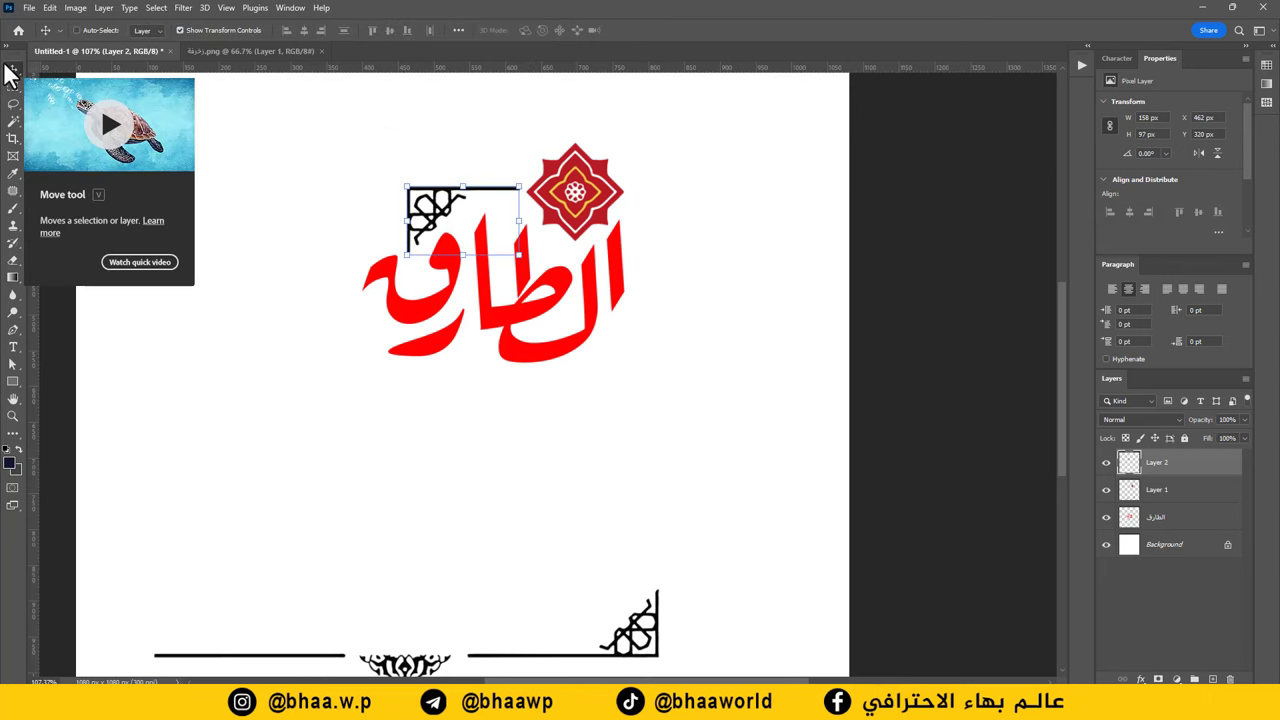
key("Right")
key("Right")
key("Right")
key("Down")
key("Down")
key("Down")
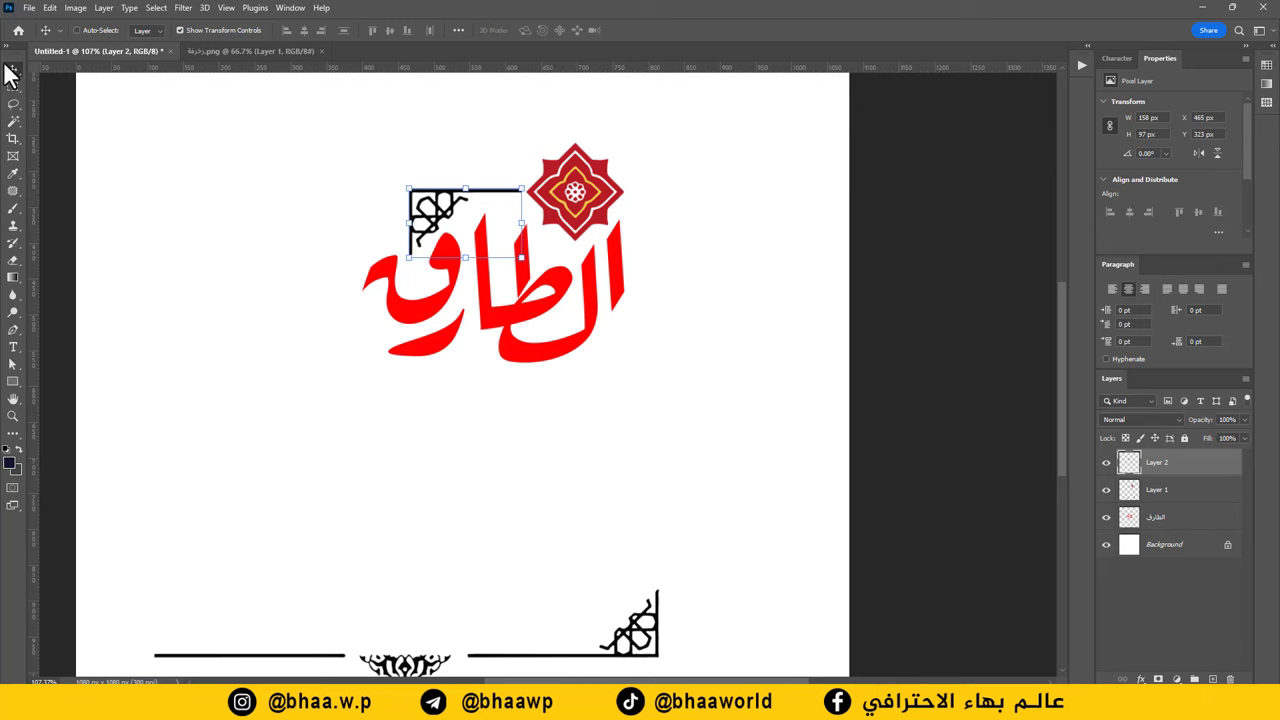
Select the frame's lower-right corner ornament with its line on Layer 1 and move it just below the right part of الطارق.
scroll(410, 450, "down", 1)
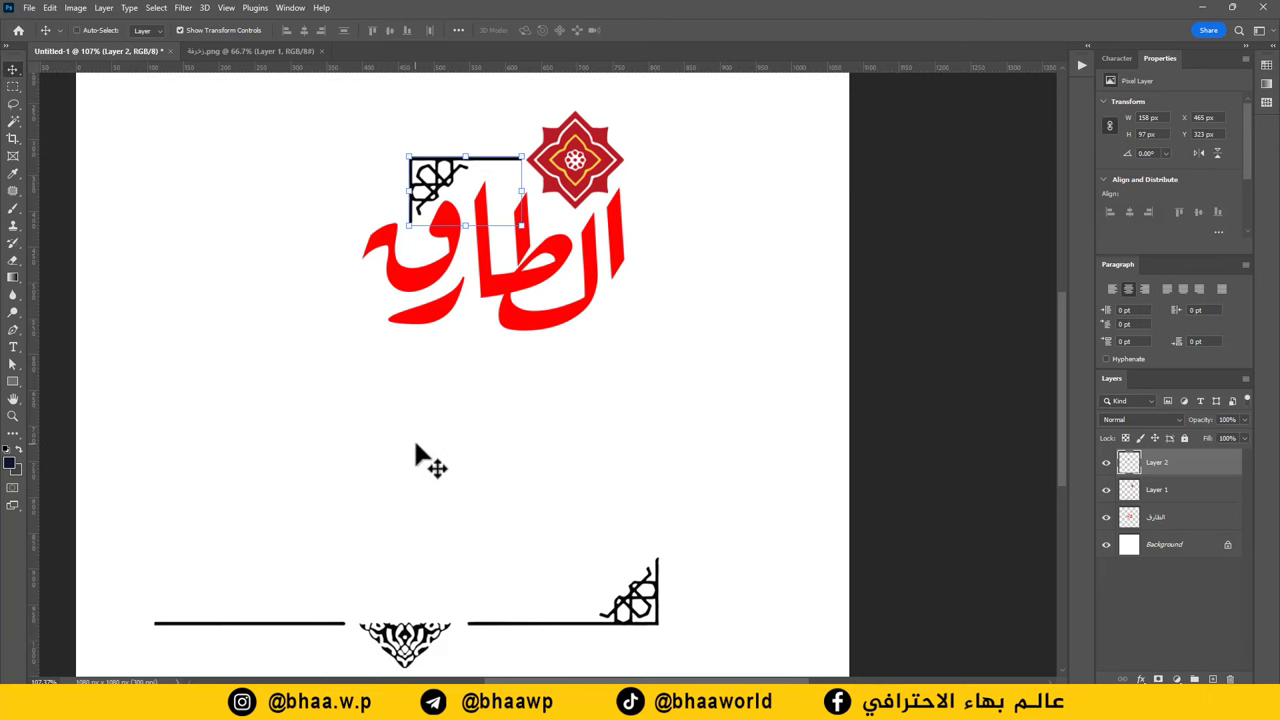
left_click(12, 88)
left_click(12, 90)
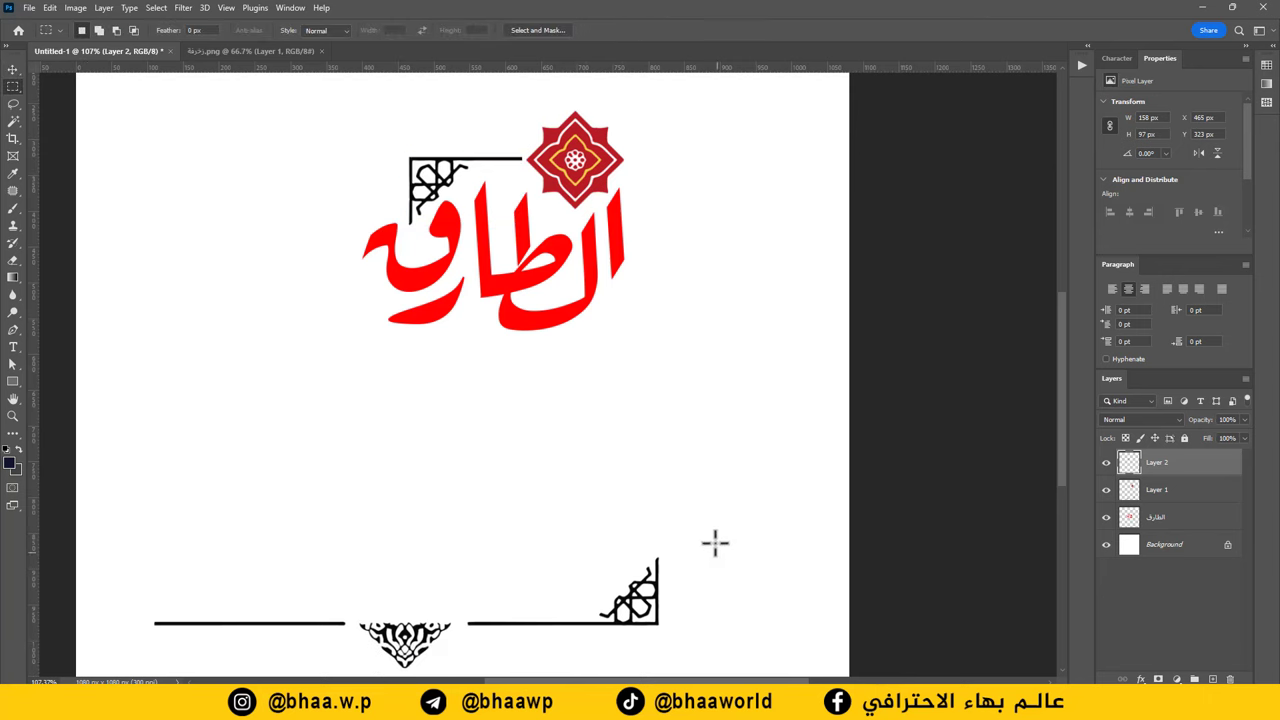
left_click_drag(704, 539, 459, 645)
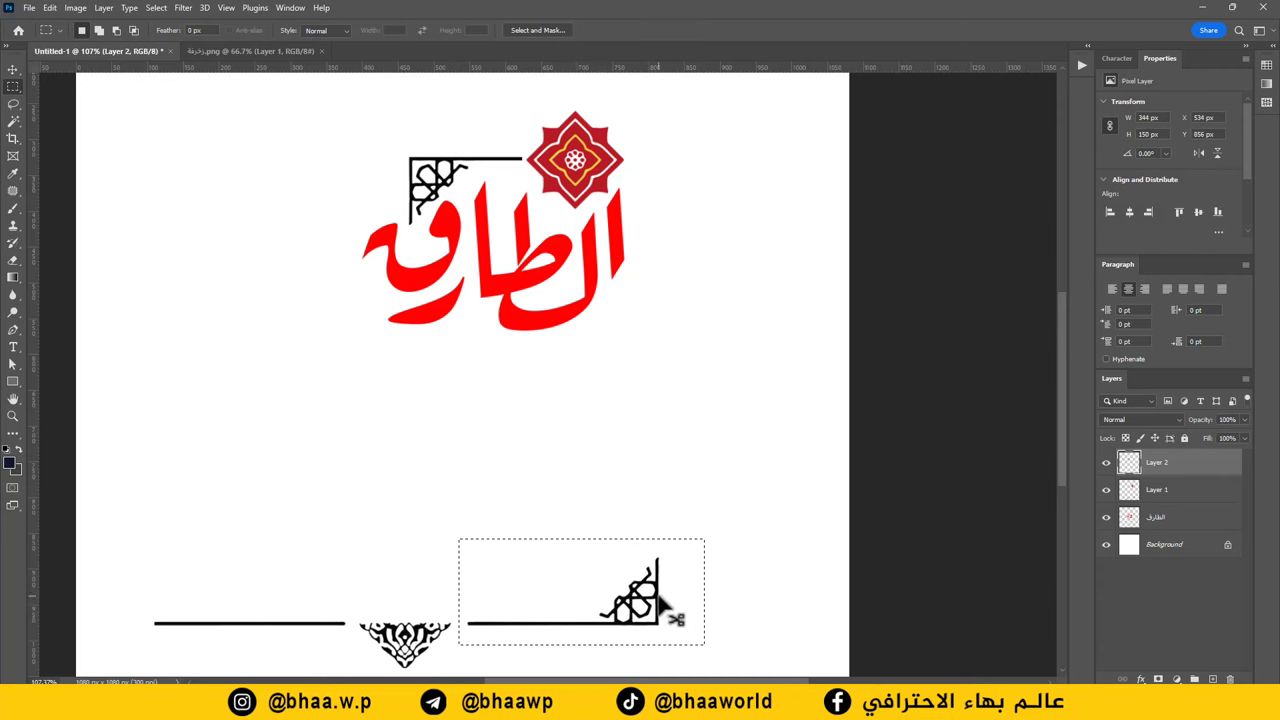
left_click(645, 545, "ctrl")
left_click(615, 262)
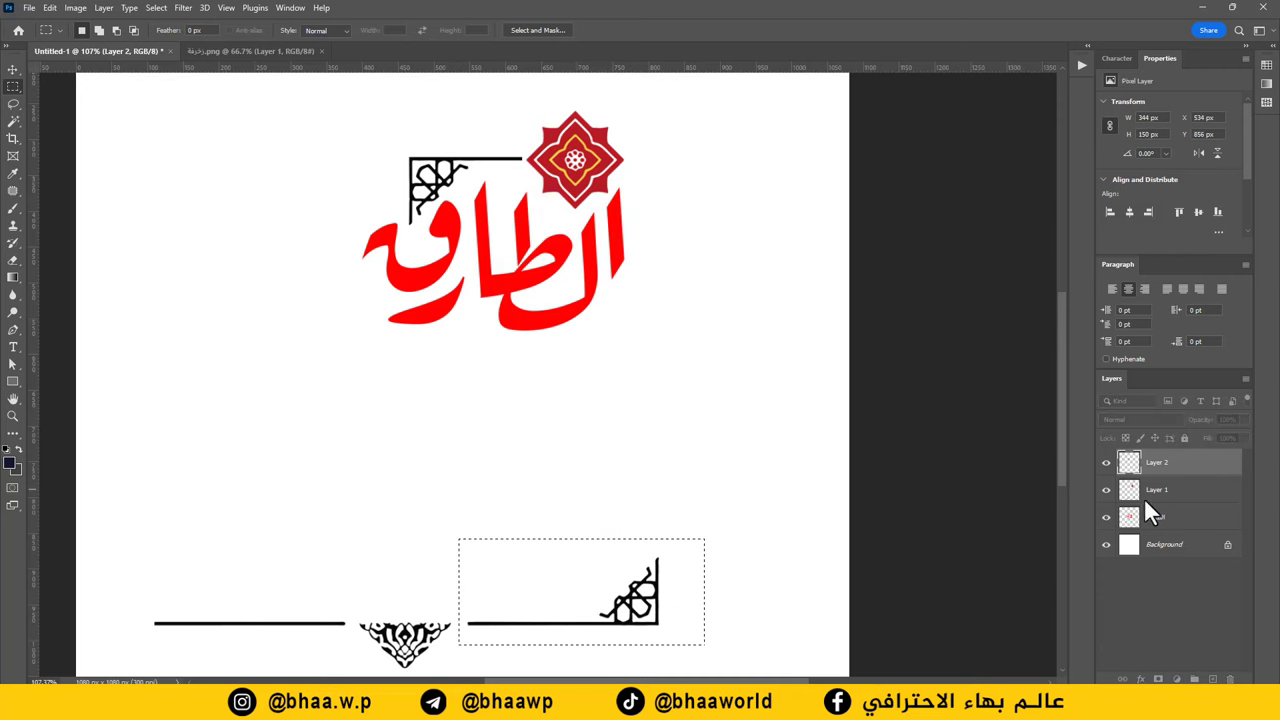
left_click(1169, 491)
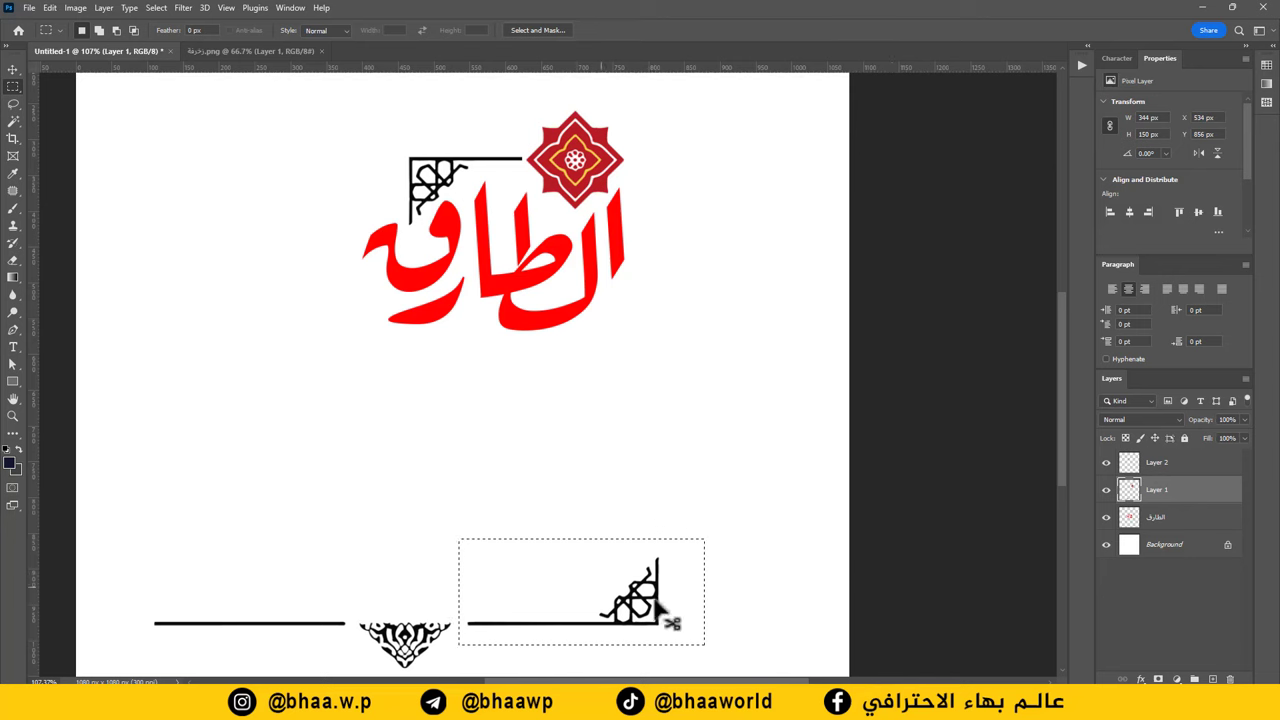
left_click_drag(645, 603, 611, 334)
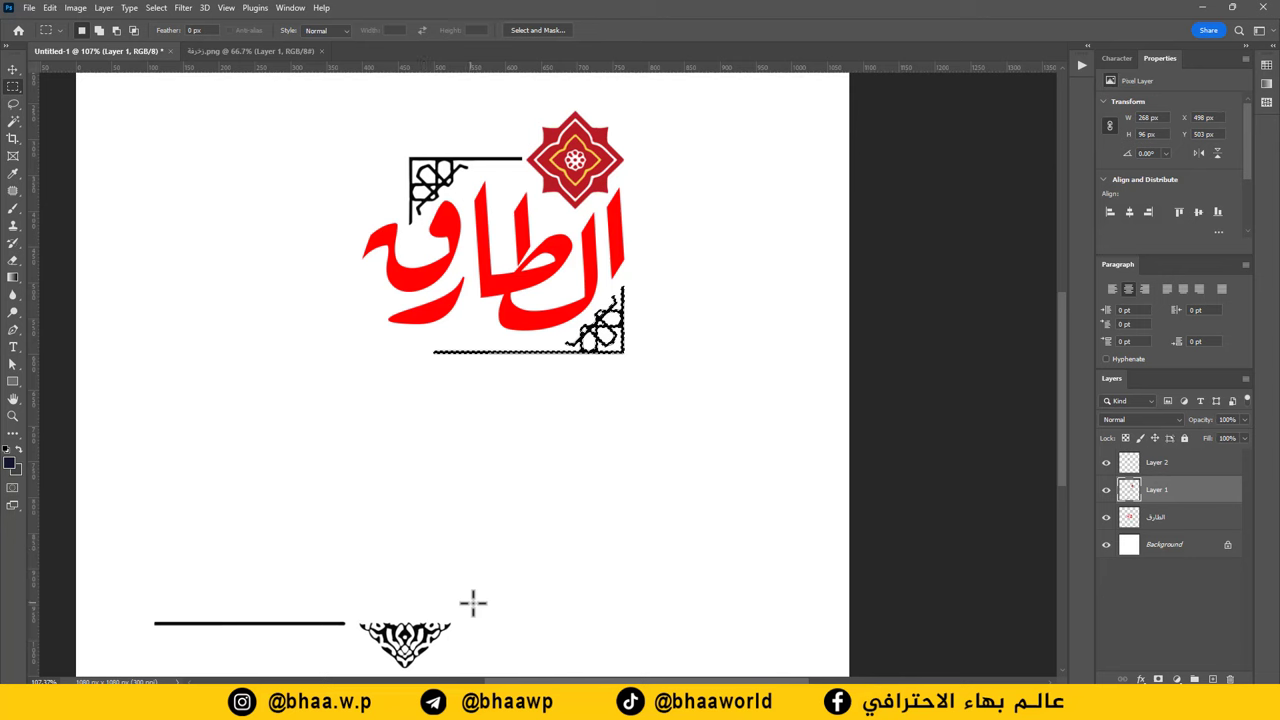
Try placing the triangular ornament at the left end of the lower line, scaled proportionally to about 50%.
left_click_drag(477, 604, 350, 668)
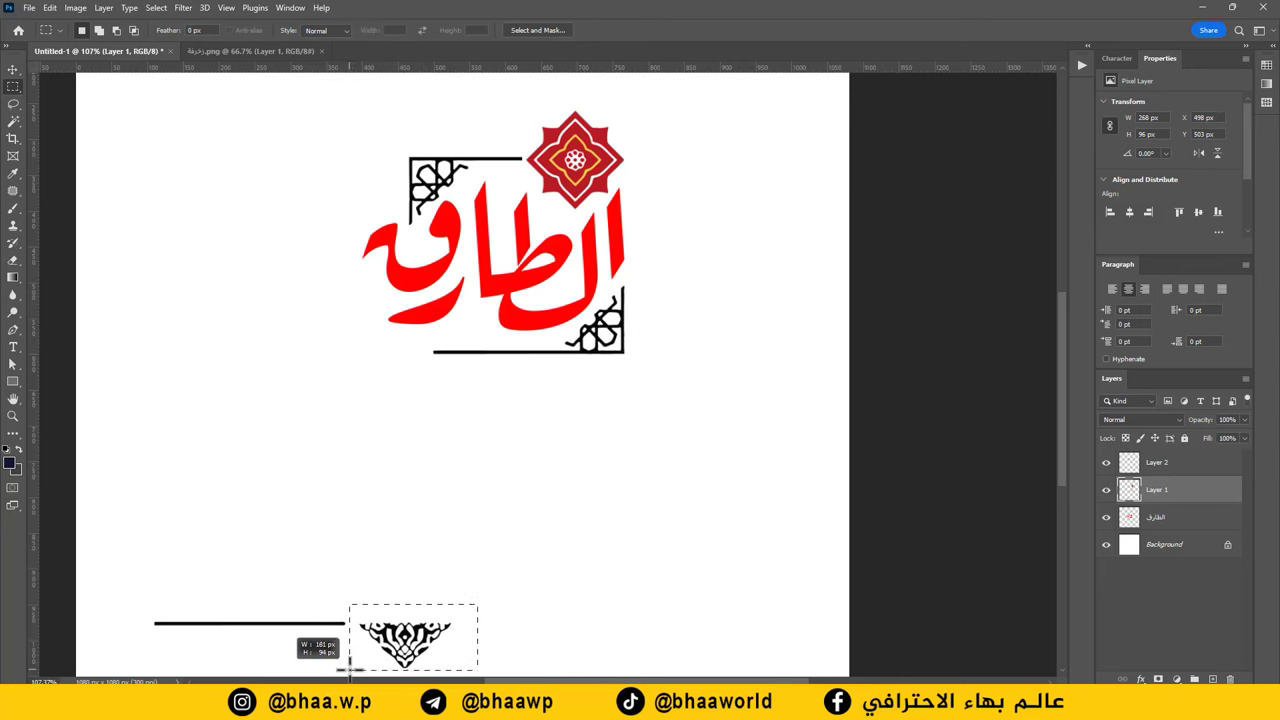
left_click_drag(420, 649, 397, 378)
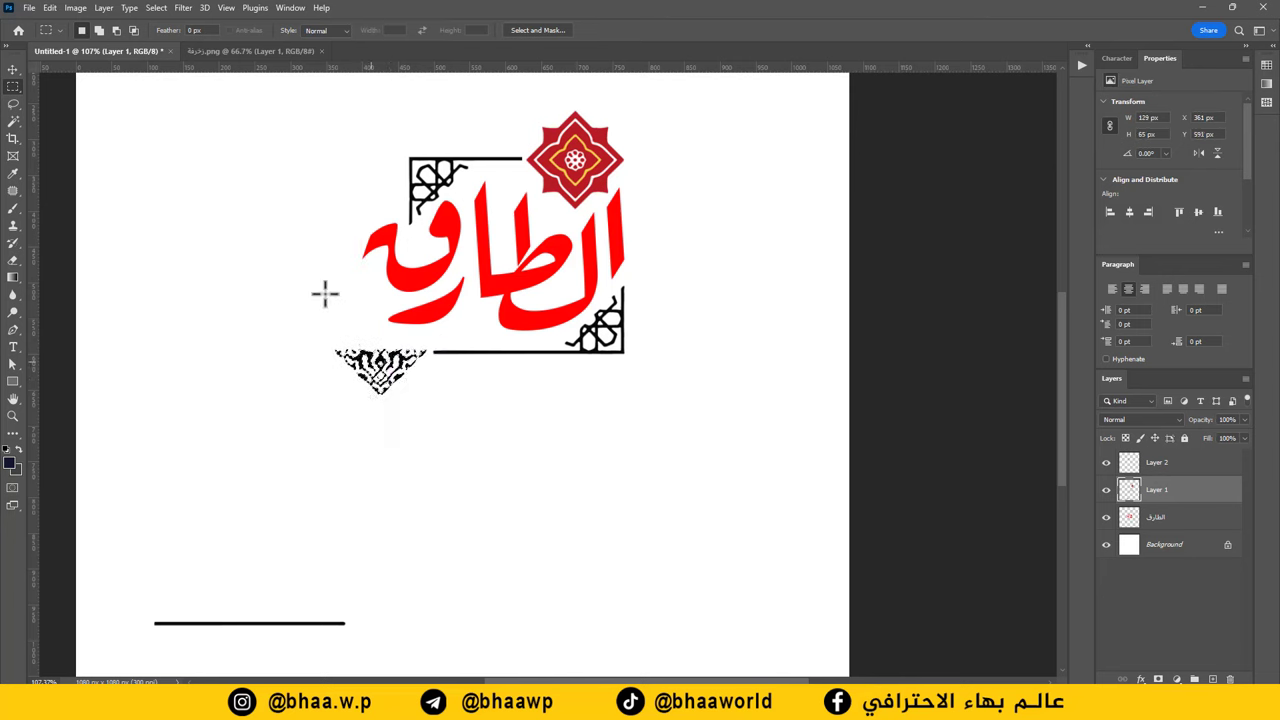
left_click(14, 68)
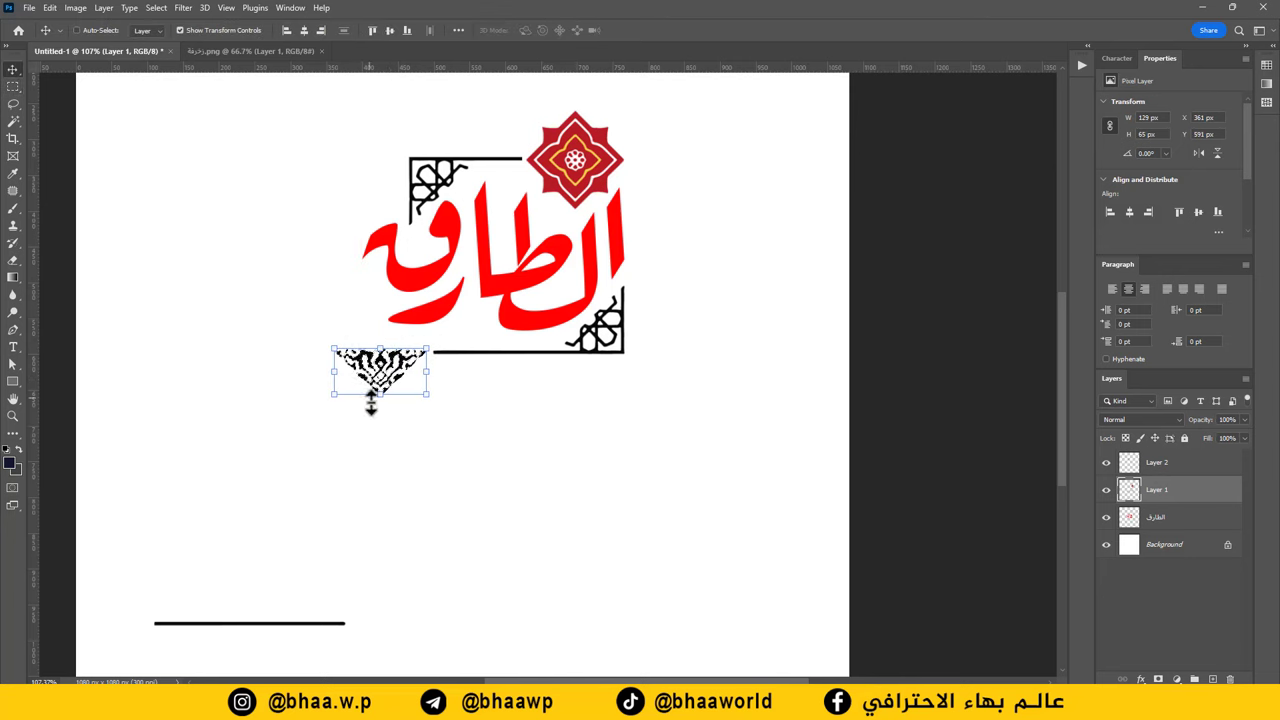
left_click_drag(334, 393, 375, 361)
left_click(660, 30)
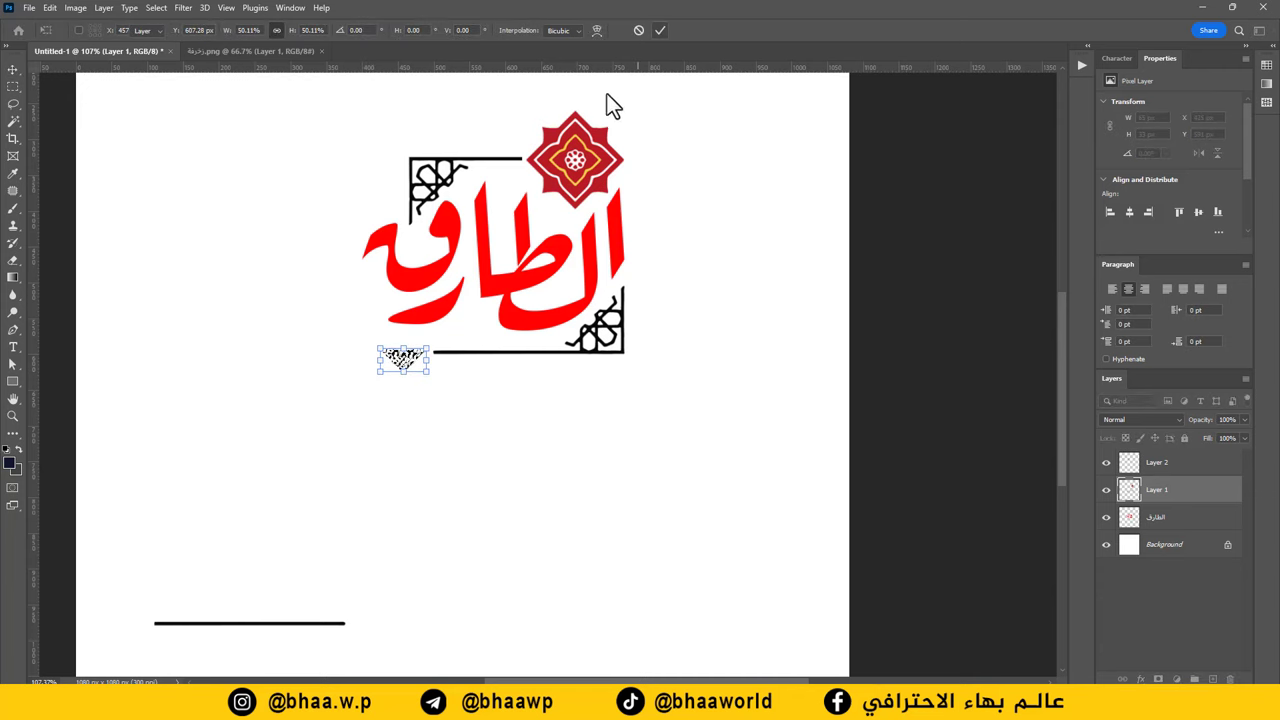
scroll(445, 305, "up", 3)
left_click_drag(386, 405, 401, 379)
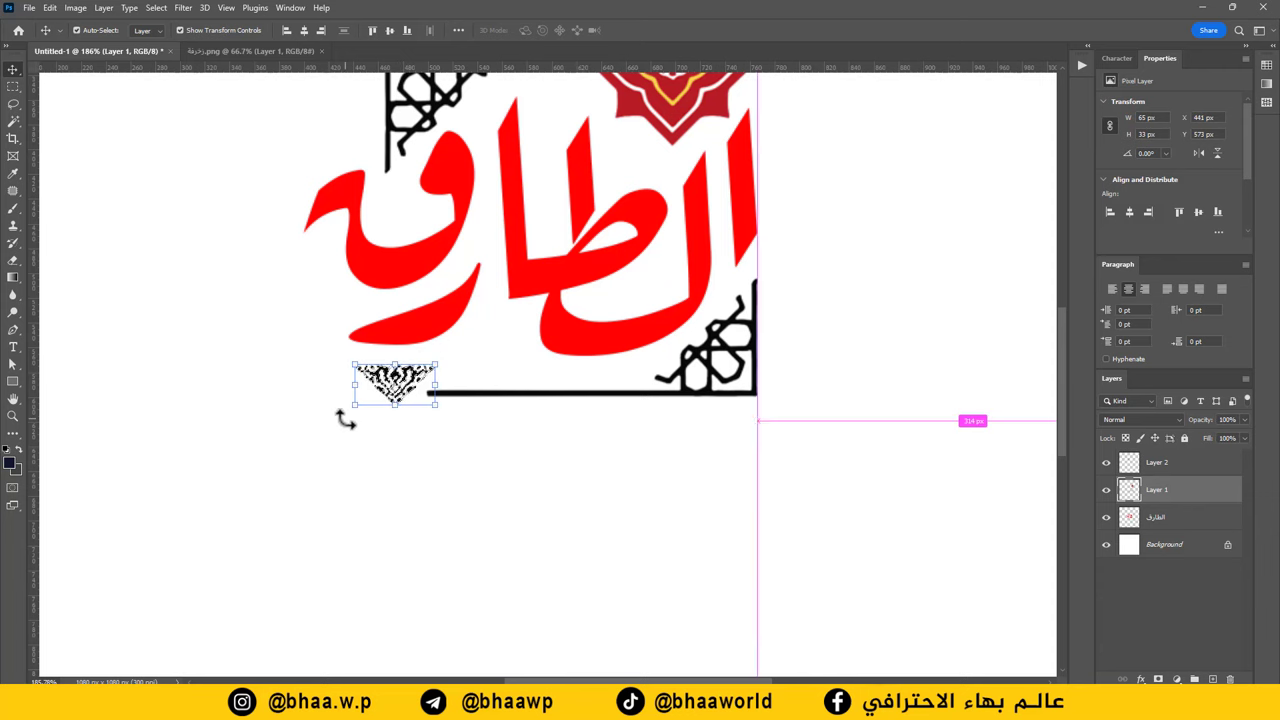
Undo the moving and scaling of the triangular ornament back to its original place.
scroll(181, 336, "down", 3)
key("Down")
key("Left")
key("ctrl+z")
key("ctrl+z")
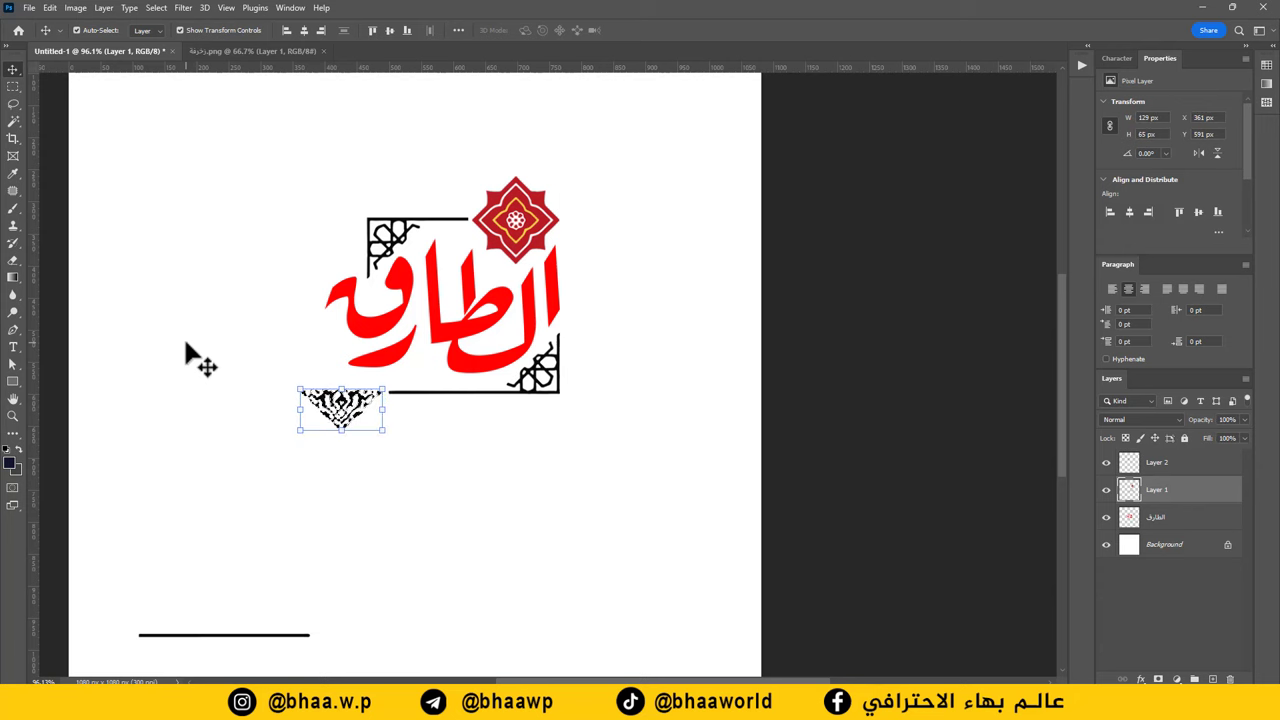
scroll(350, 420, "down", 1)
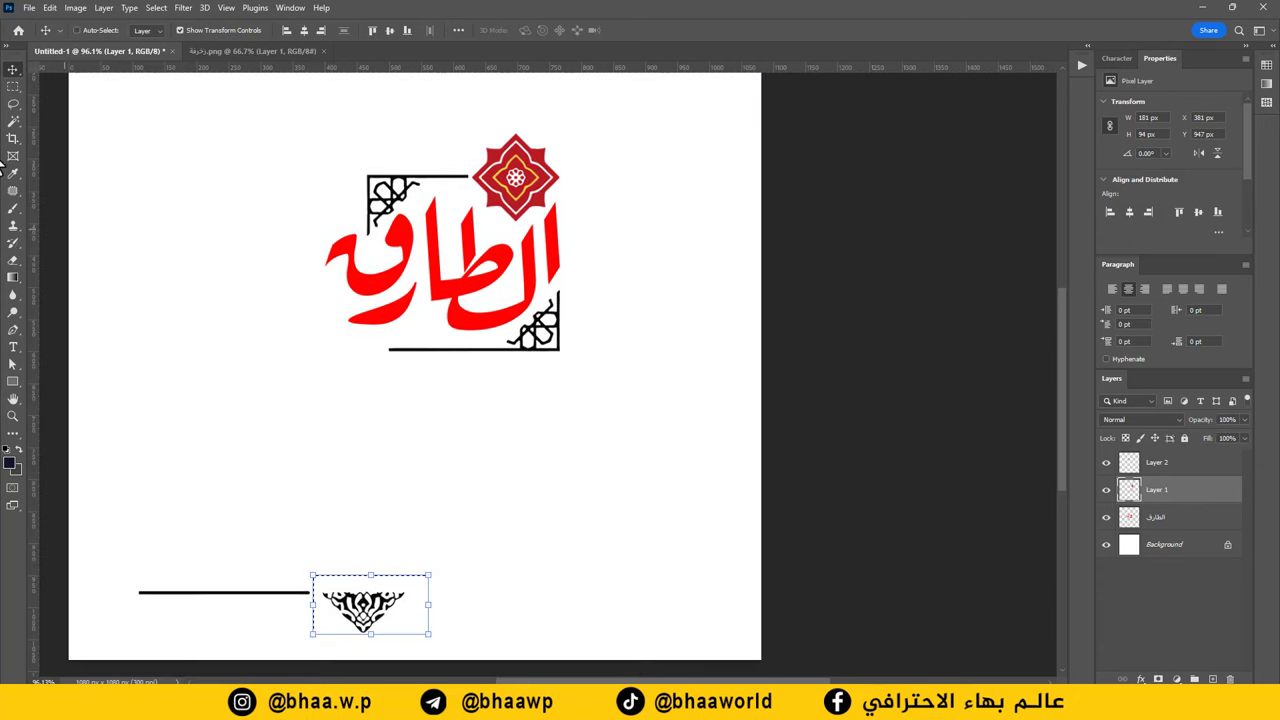
Delete the leftover horizontal line and triangular ornament near the bottom of the canvas.
left_click(13, 86)
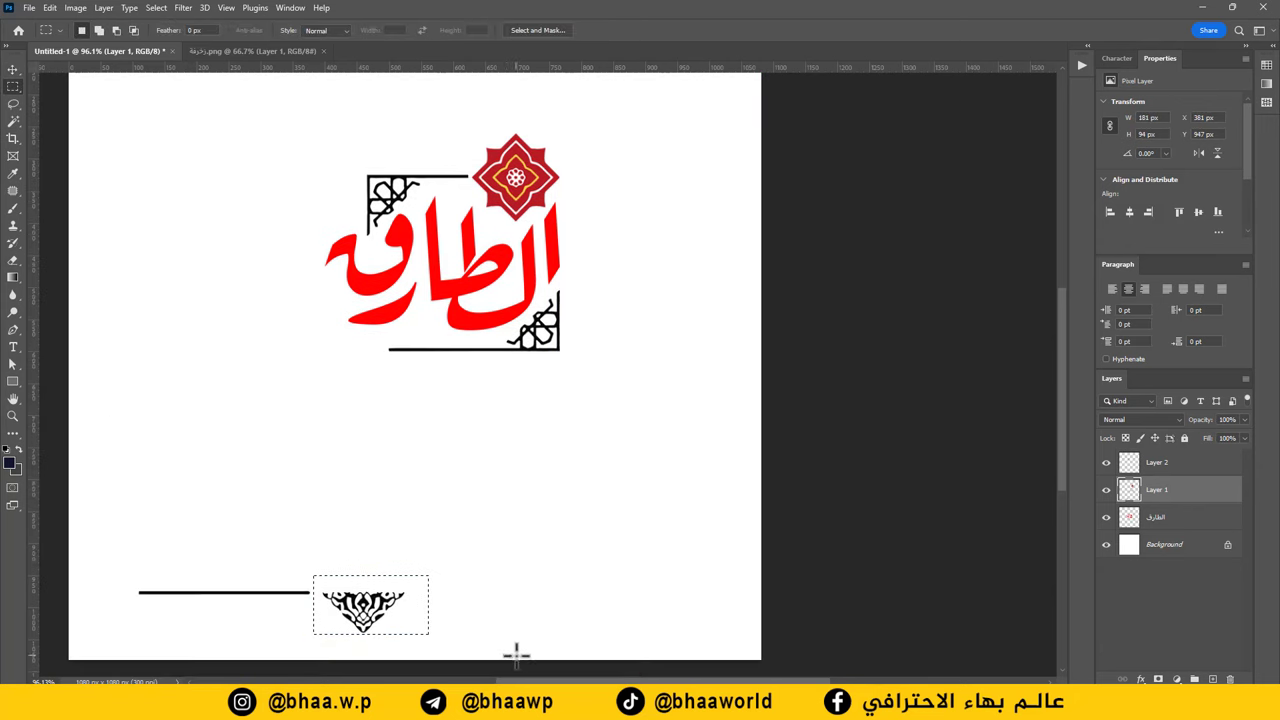
left_click_drag(501, 642, 85, 540)
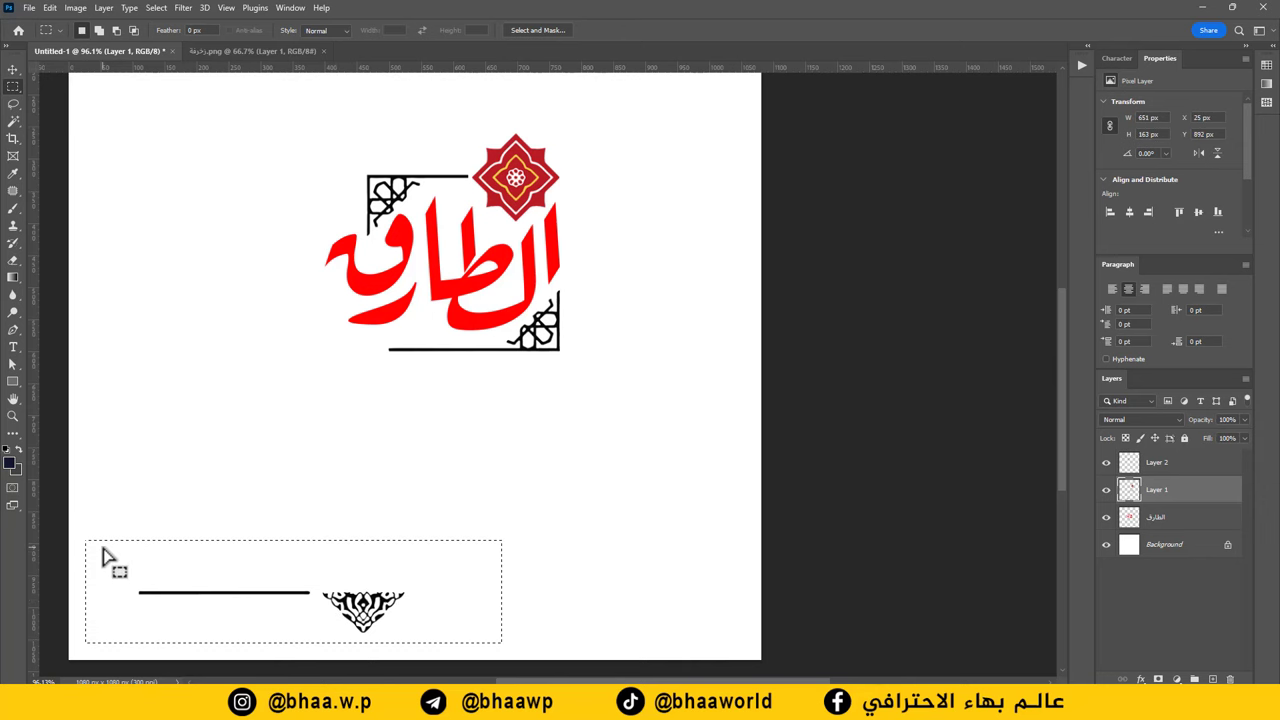
key("Delete")
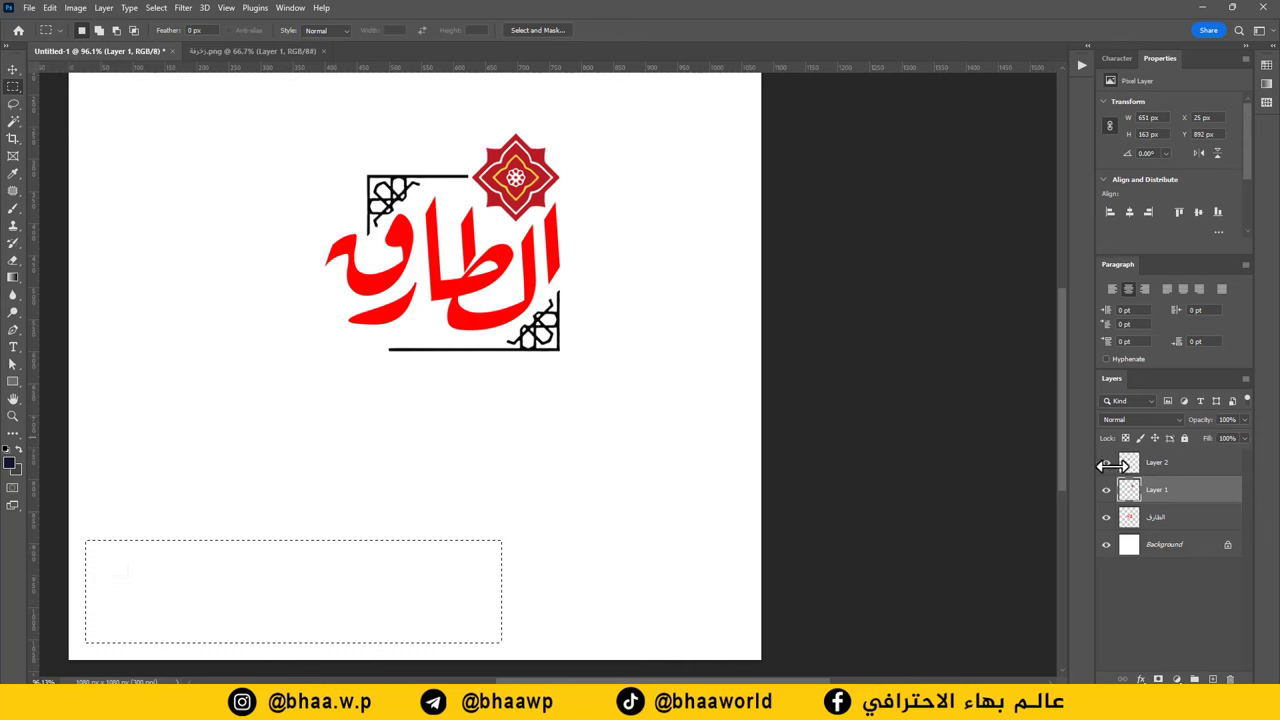
Select the free end of the lower line on Layer 1 and stretch it to about 205 px wide, reaching the lettering's left edge.
left_click_drag(386, 367, 451, 340)
left_click(13, 69)
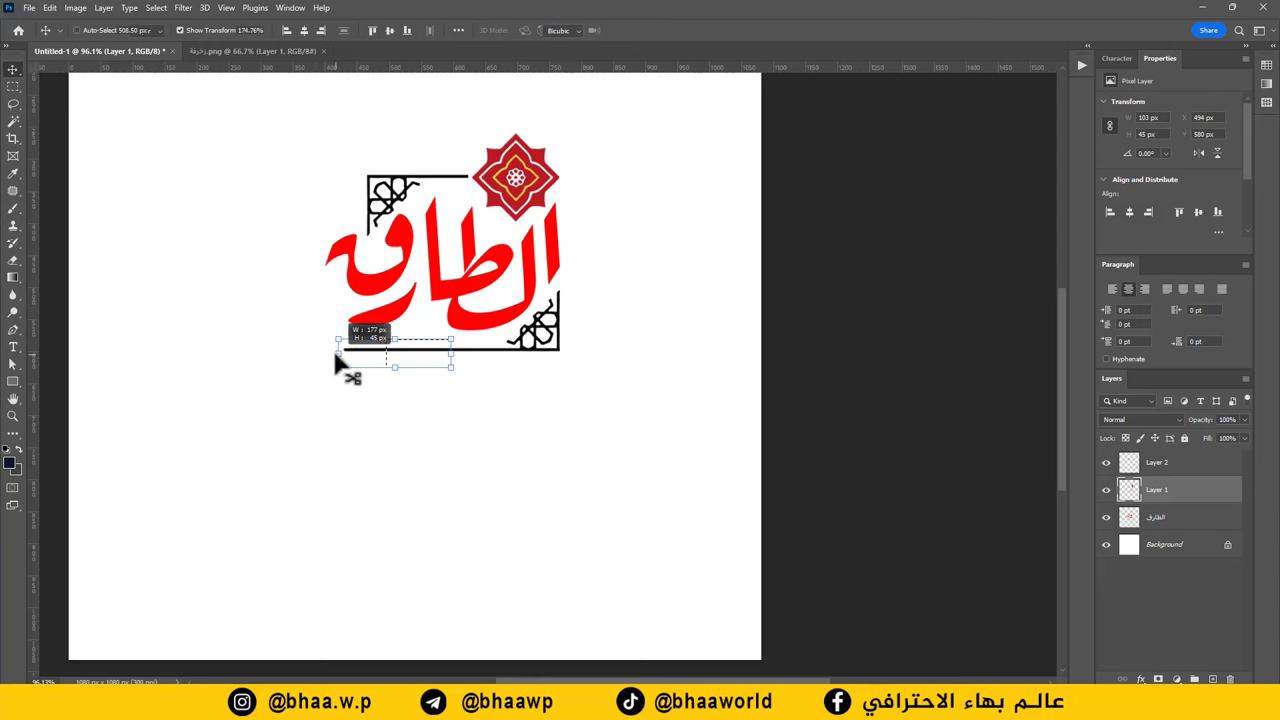
left_click_drag(335, 355, 315, 350)
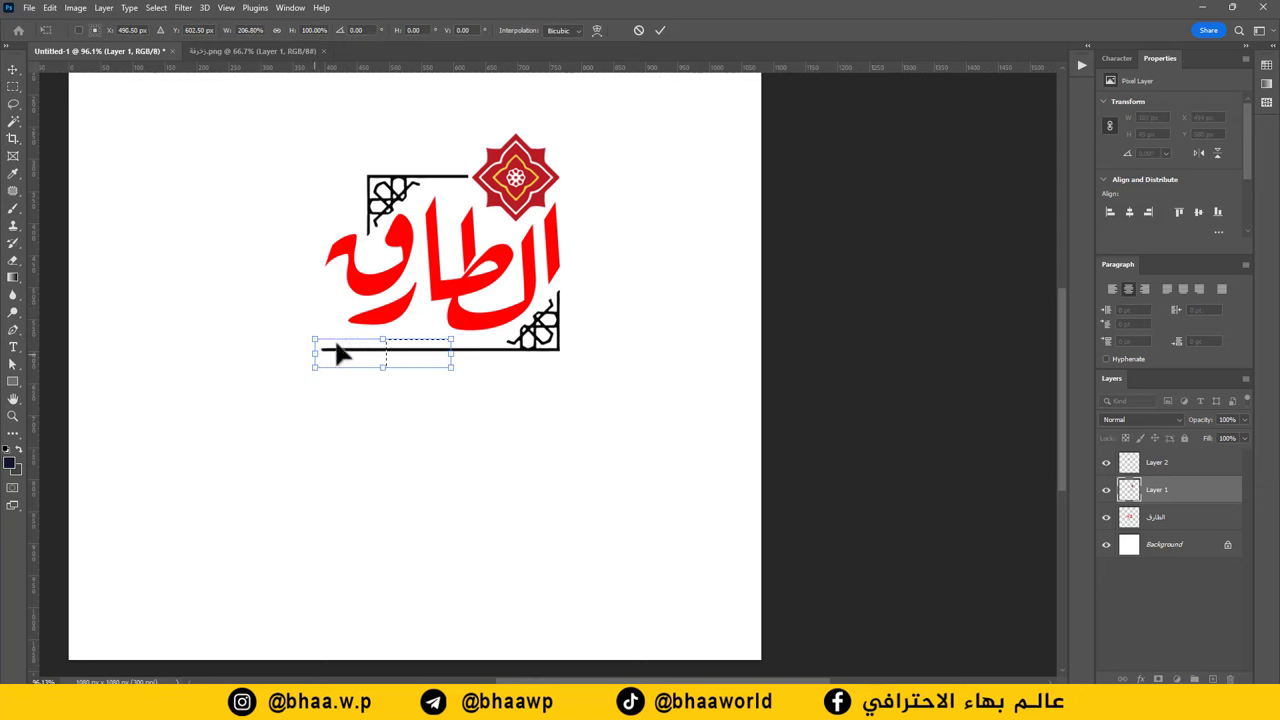
left_click(660, 31)
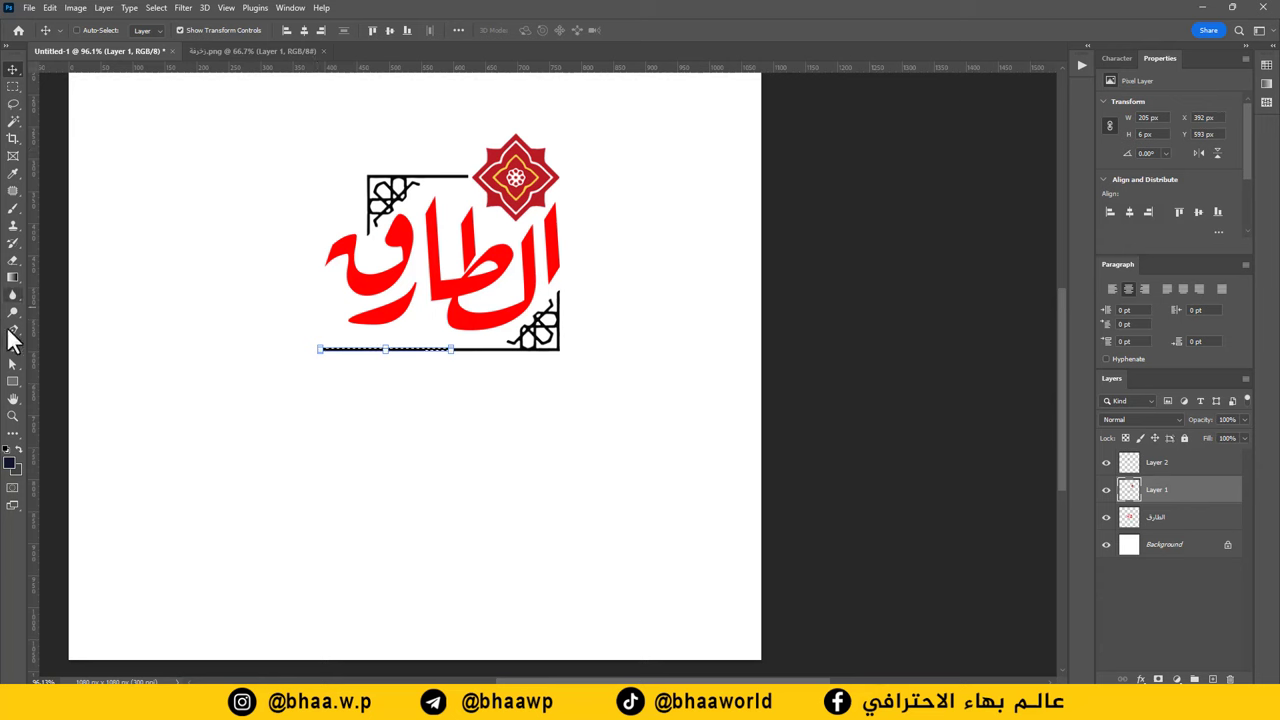
Add a new centred text layer reading مطعم الطارق below the framed lettering.
left_click(13, 347)
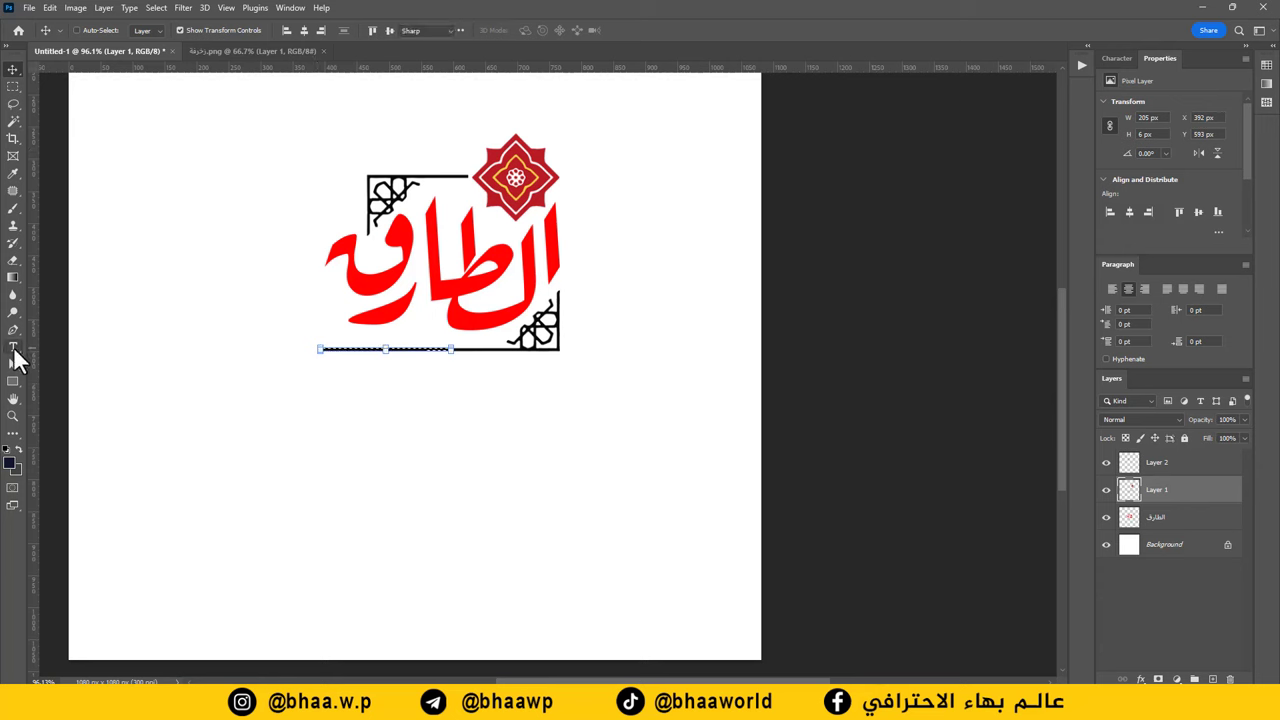
left_click(497, 439)
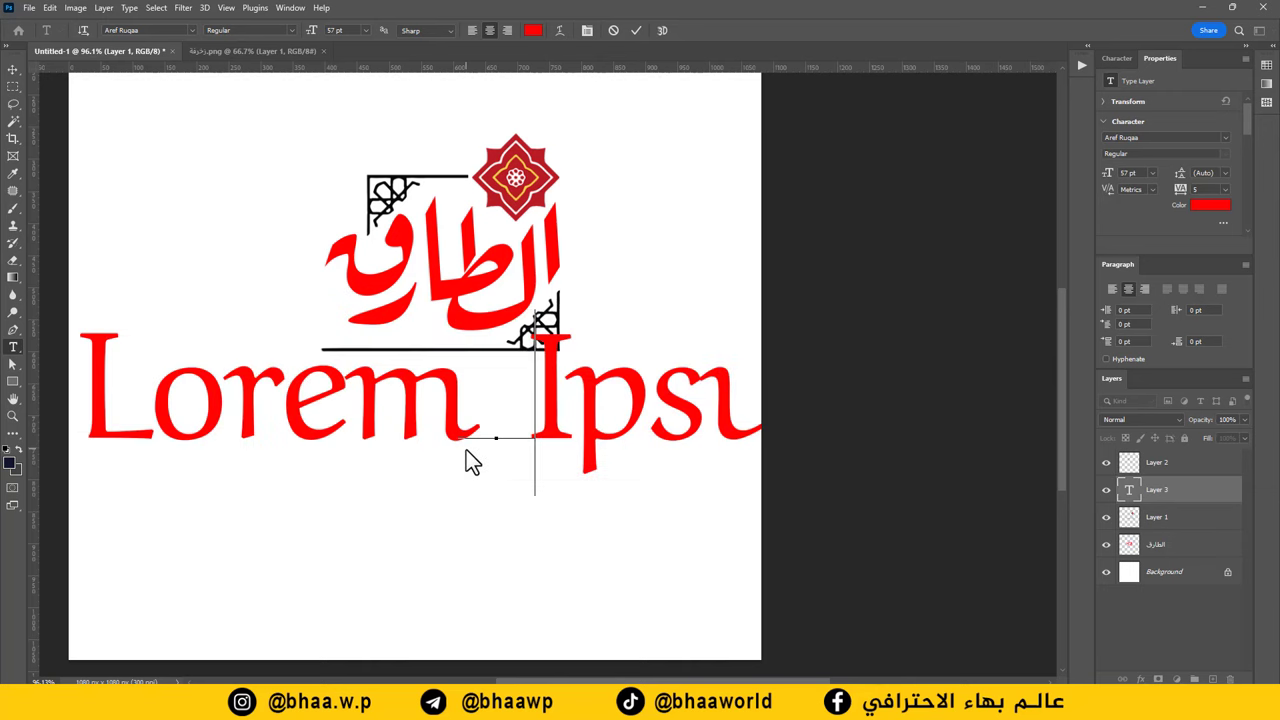
type("مطعم ا")
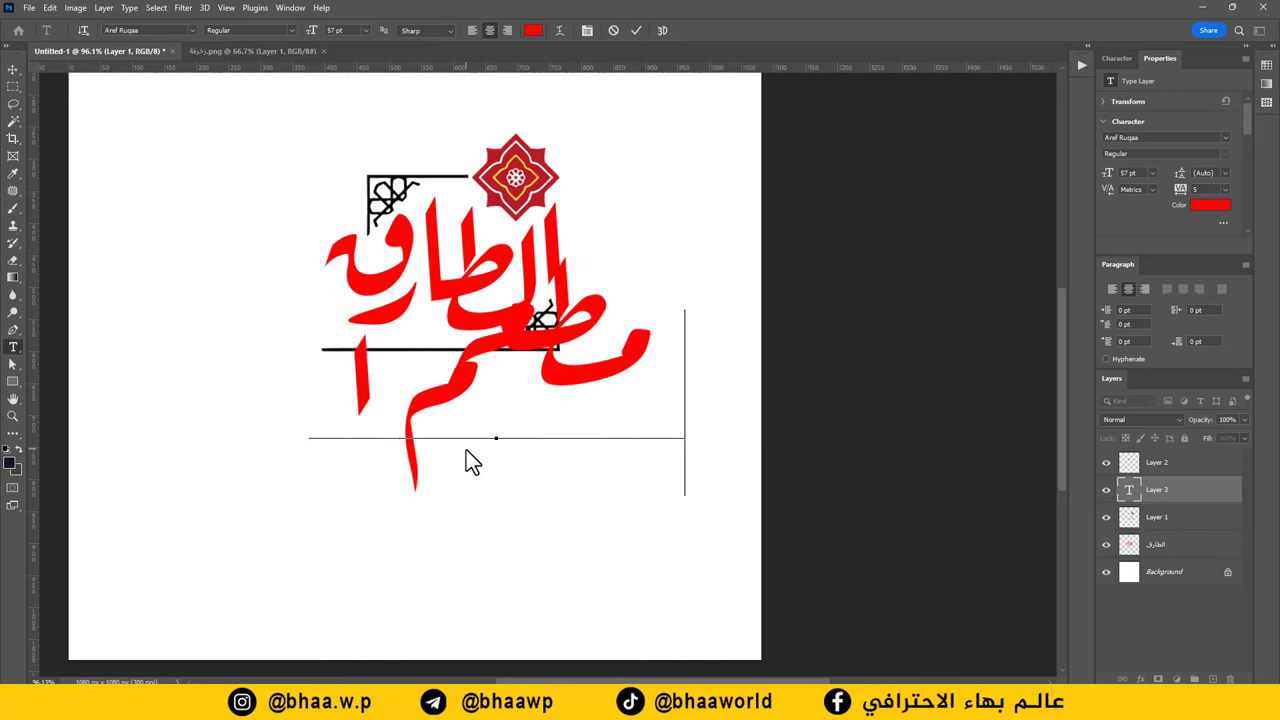
type("لطارق")
Set the whole مطعم الطارق text in the AbdoLine-Black font at 20 pt.
key("ctrl+a")
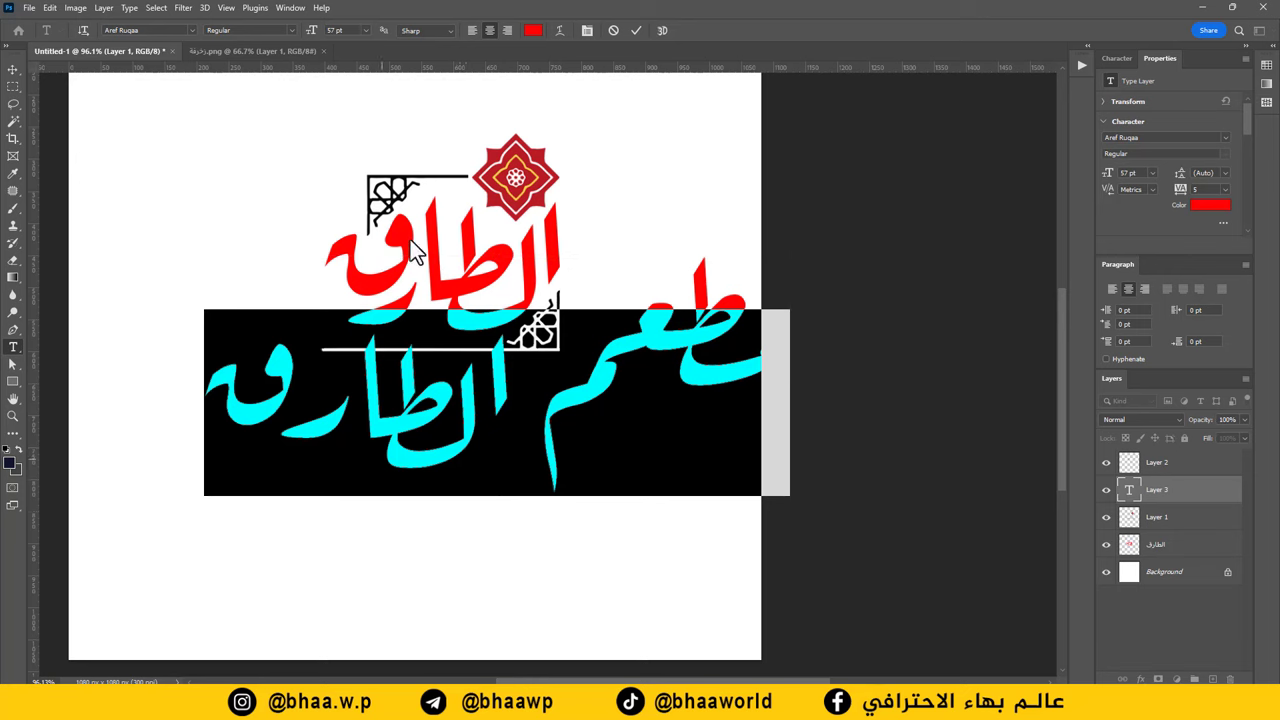
left_click(190, 29)
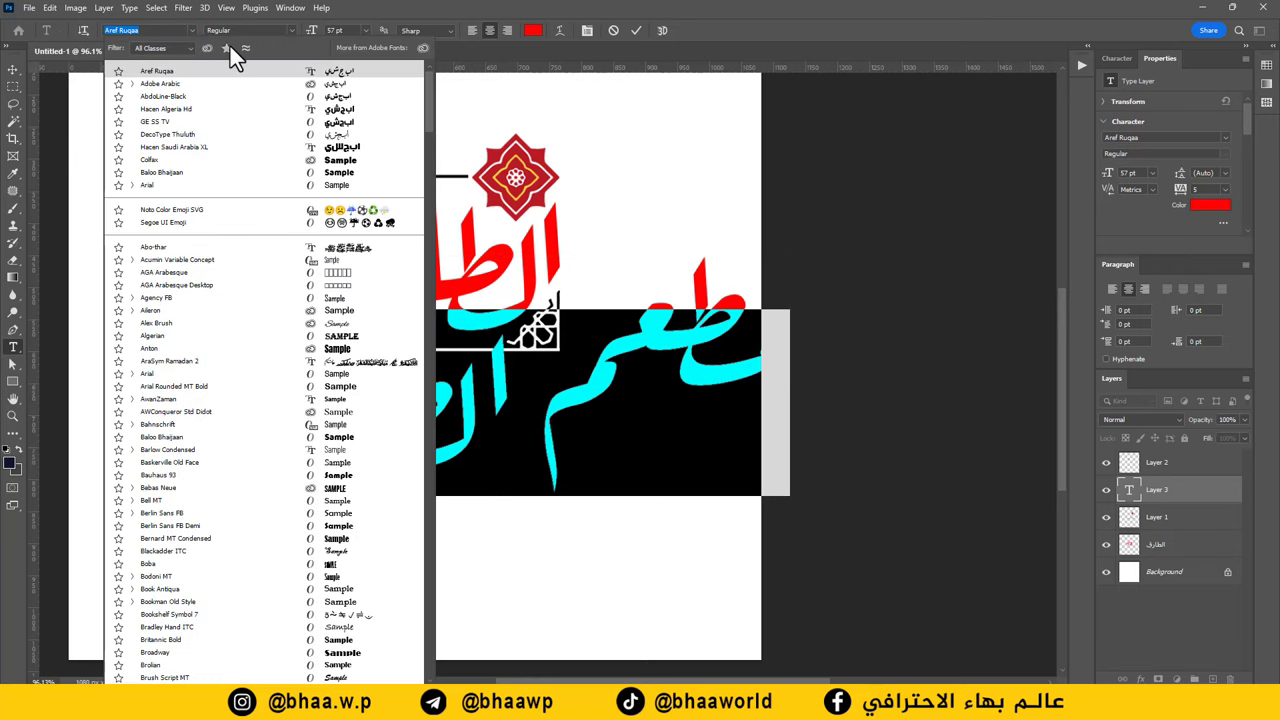
key("Down")
left_click(327, 99)
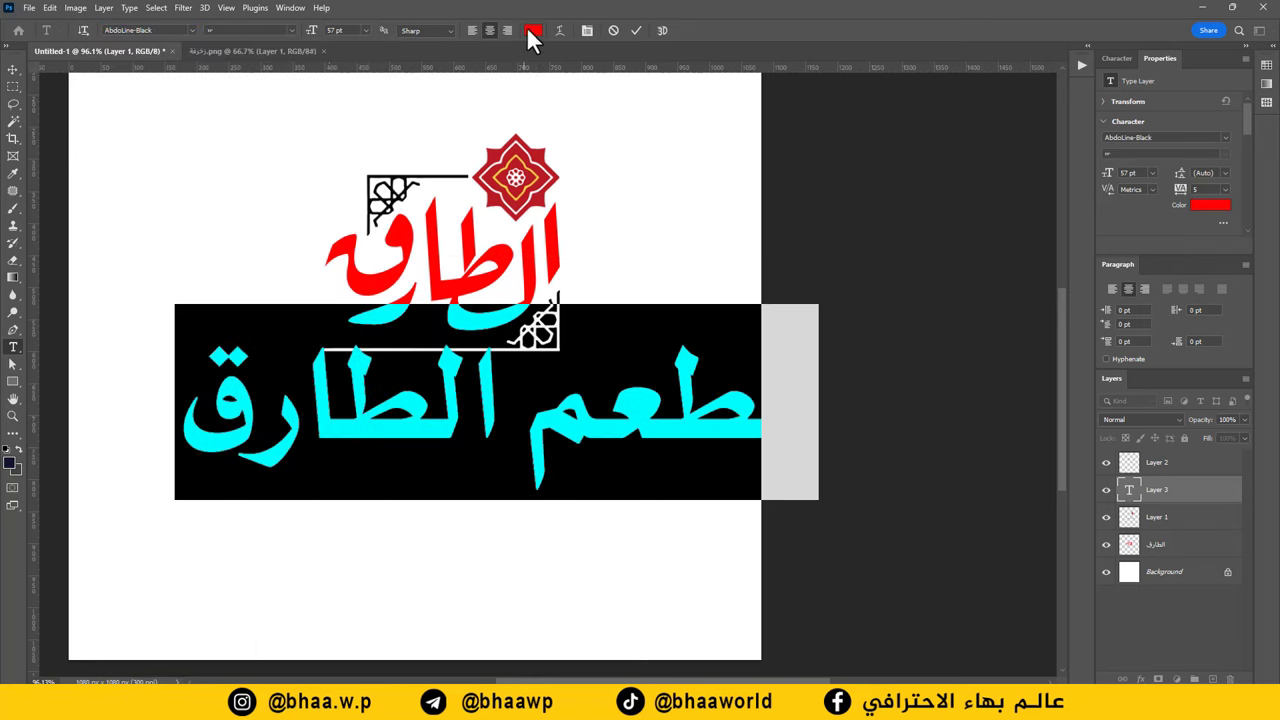
left_click_drag(312, 36, 282, 50)
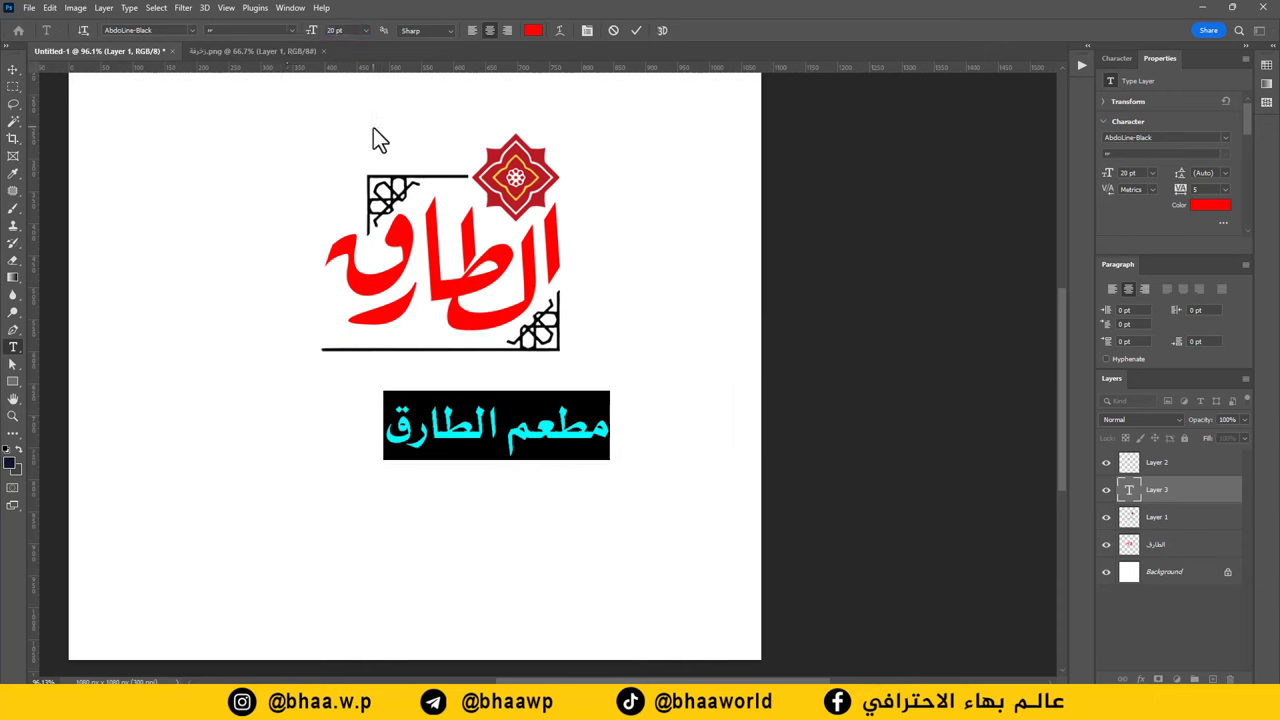
Move the مطعم الطارق text just beneath the lower line and scale it to match the line's full width.
left_click(13, 69)
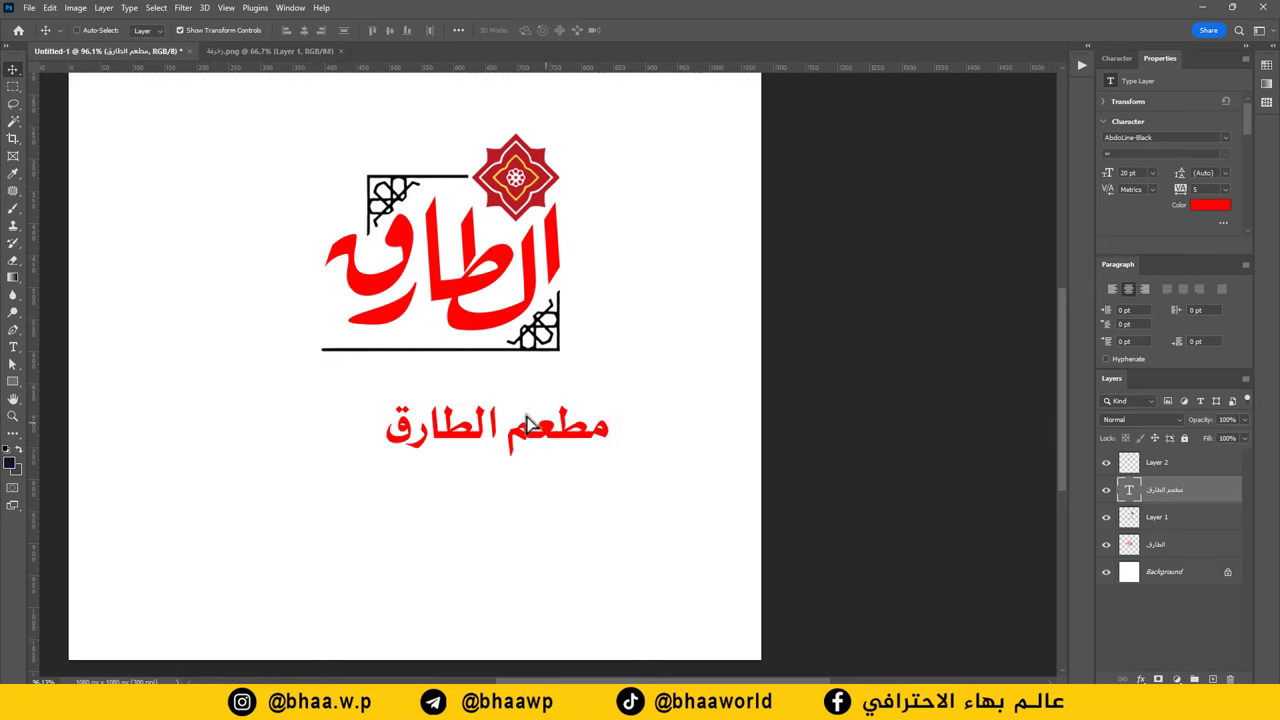
left_click_drag(556, 435, 525, 400)
left_click(660, 30)
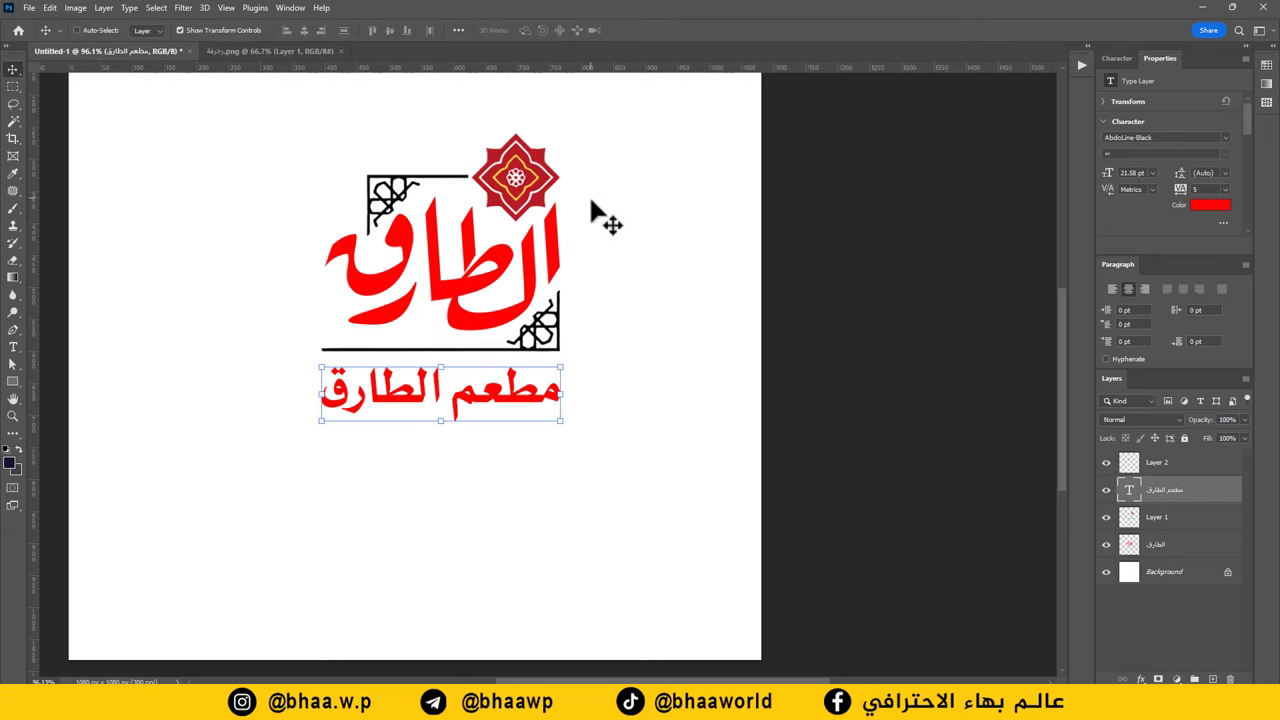
scroll(600, 249, "down", 2)
left_click(653, 212)
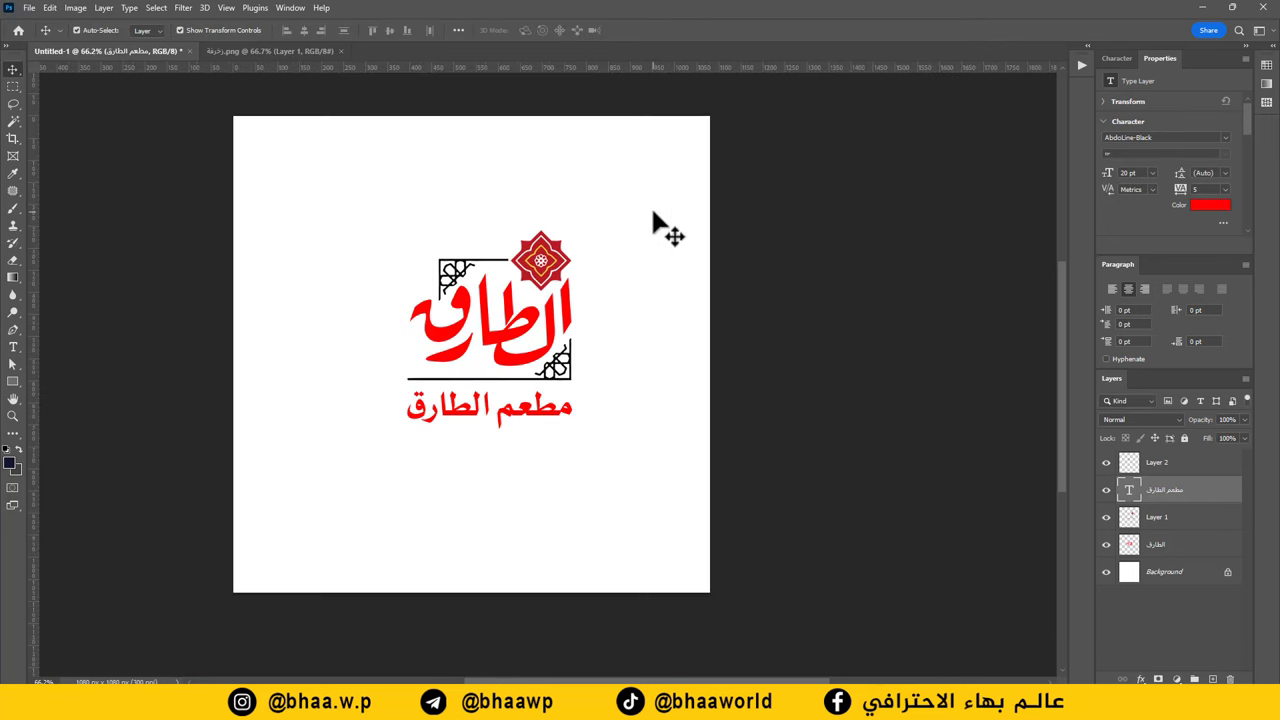